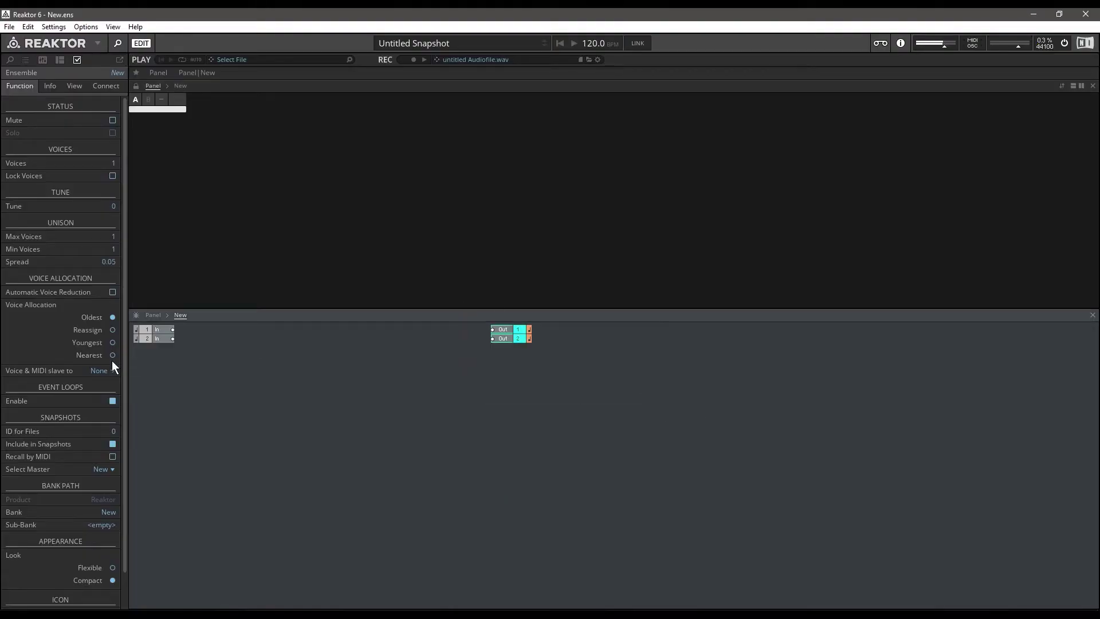
Step: Delete the ensemble's input terminals and add a Sawtooth Oscillator before the output terminals
key("Delete")
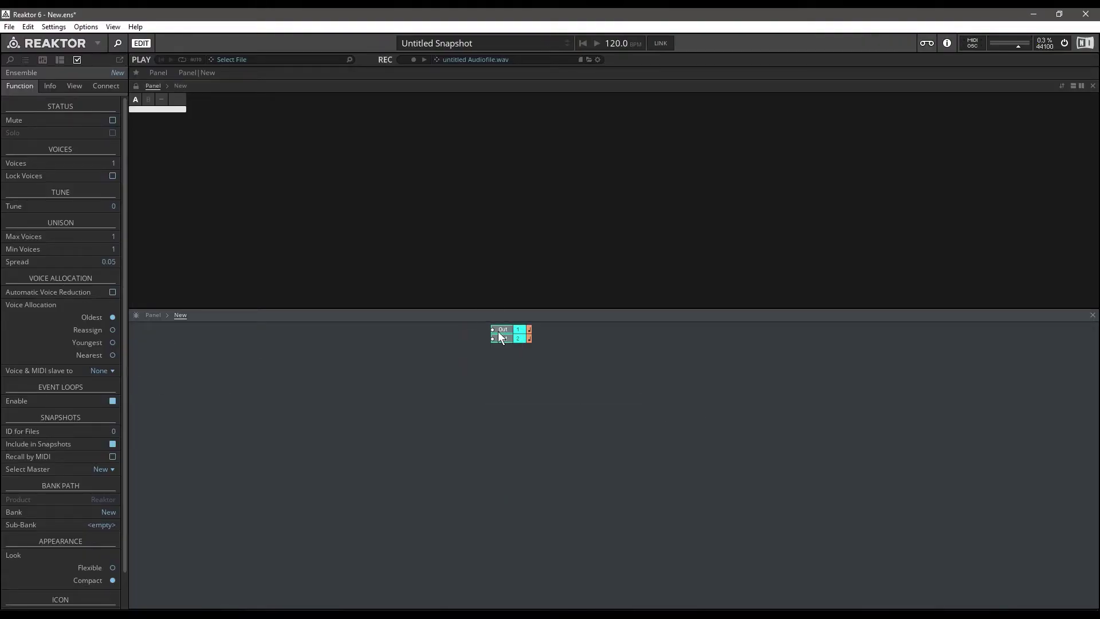
double_click(553, 473)
type("s")
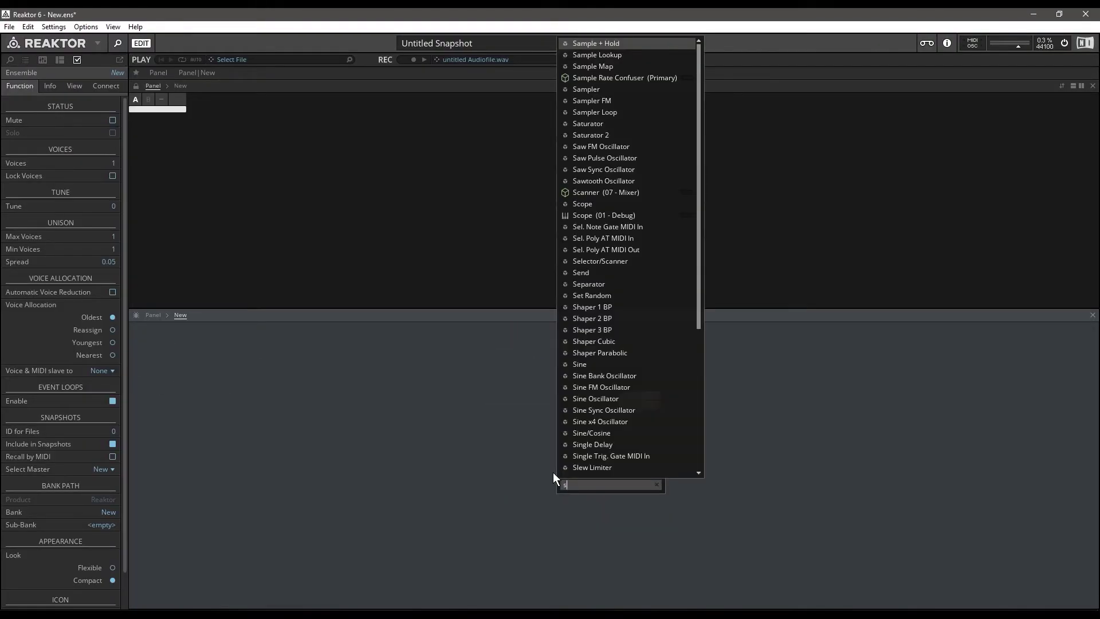
type("aw")
key("Down")
key("Down")
key("Down")
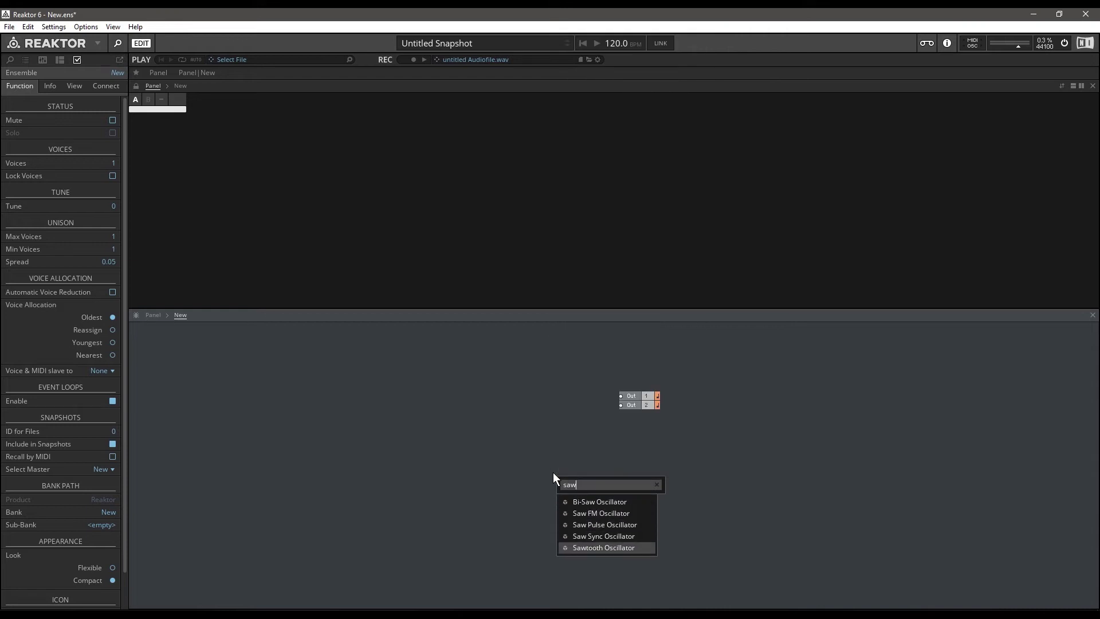
key("Return")
left_click_drag(565, 474, 482, 388)
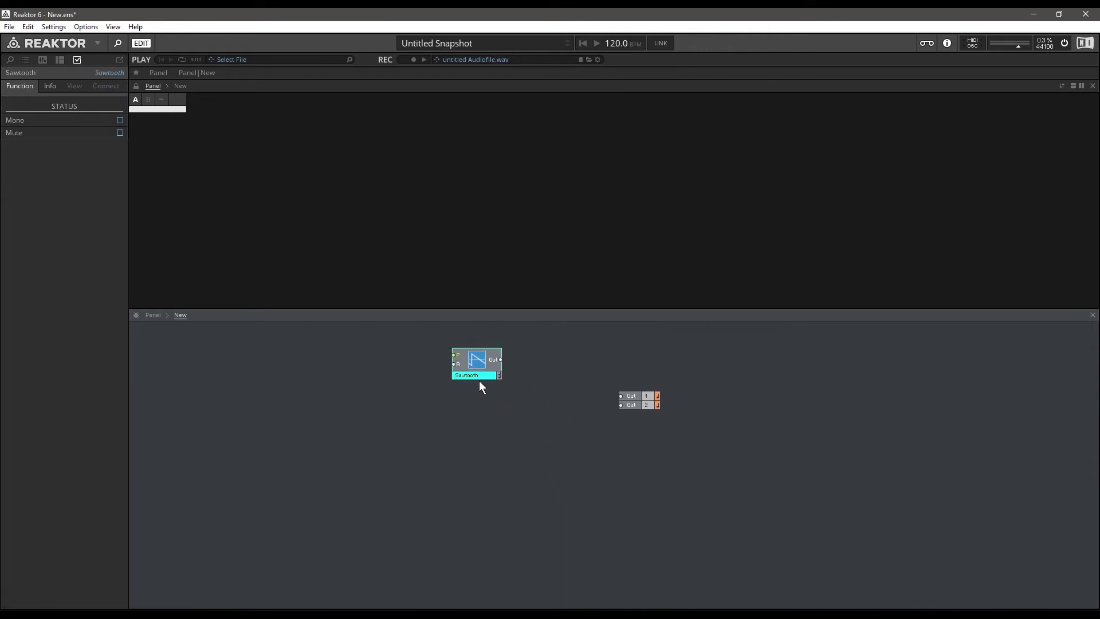
left_click(488, 464)
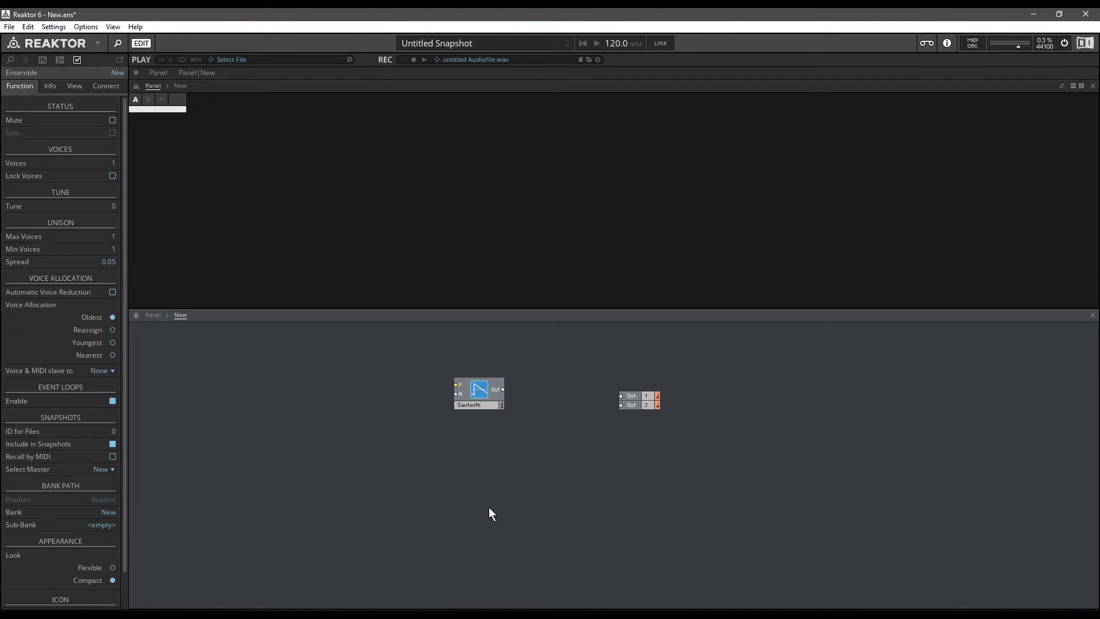
Step: Add an AR Envelope and a Gate MIDI In module ahead of the sawtooth oscillator
double_click(489, 508)
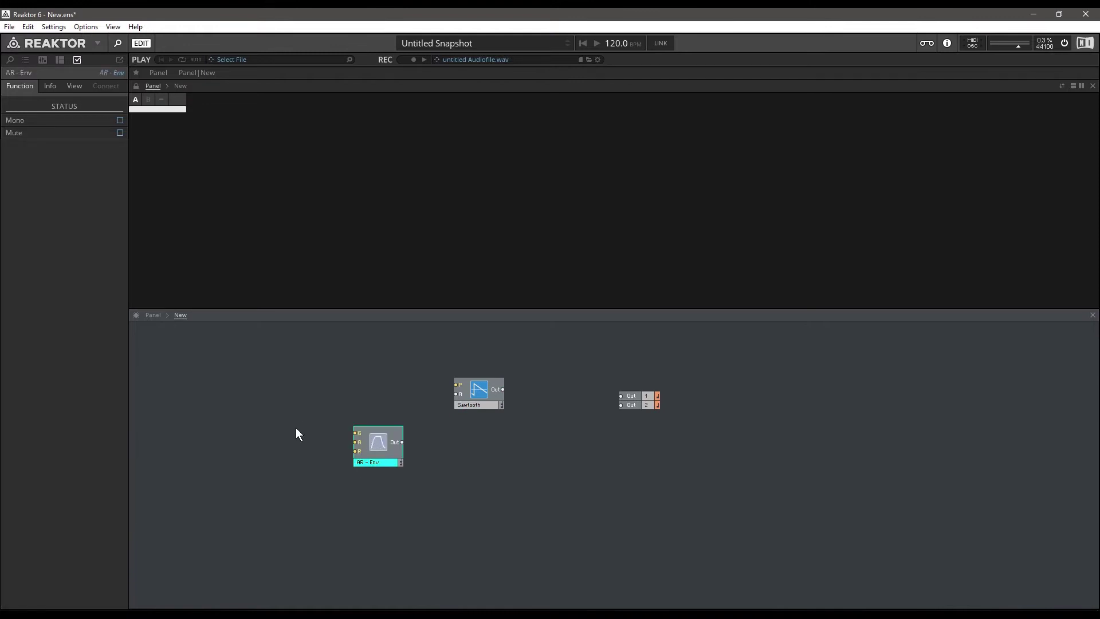
double_click(296, 427)
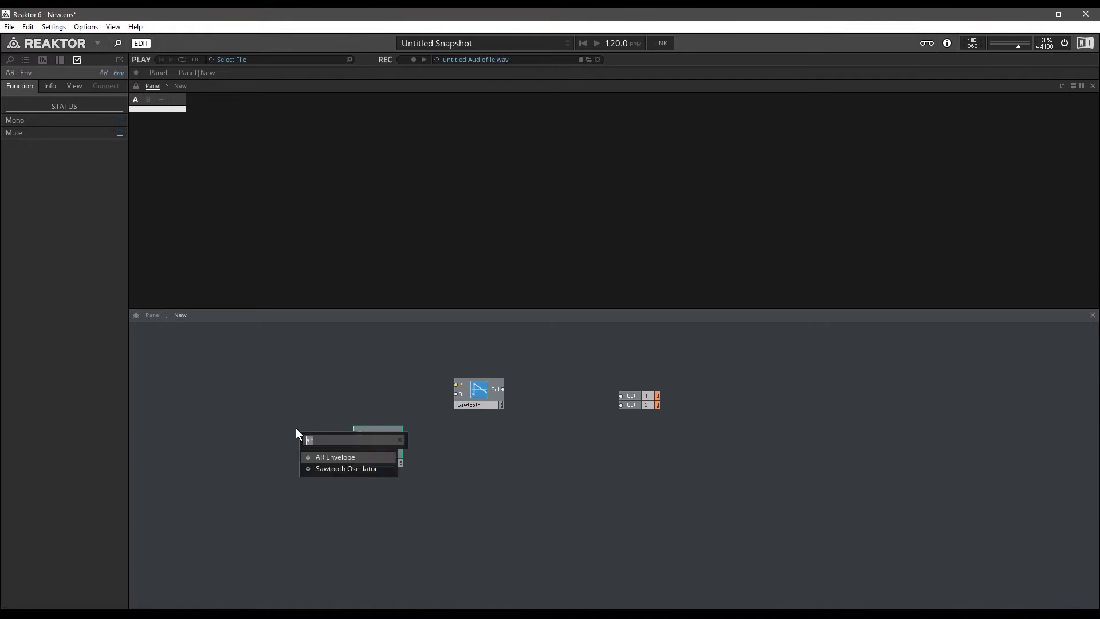
type("gate")
key("Return")
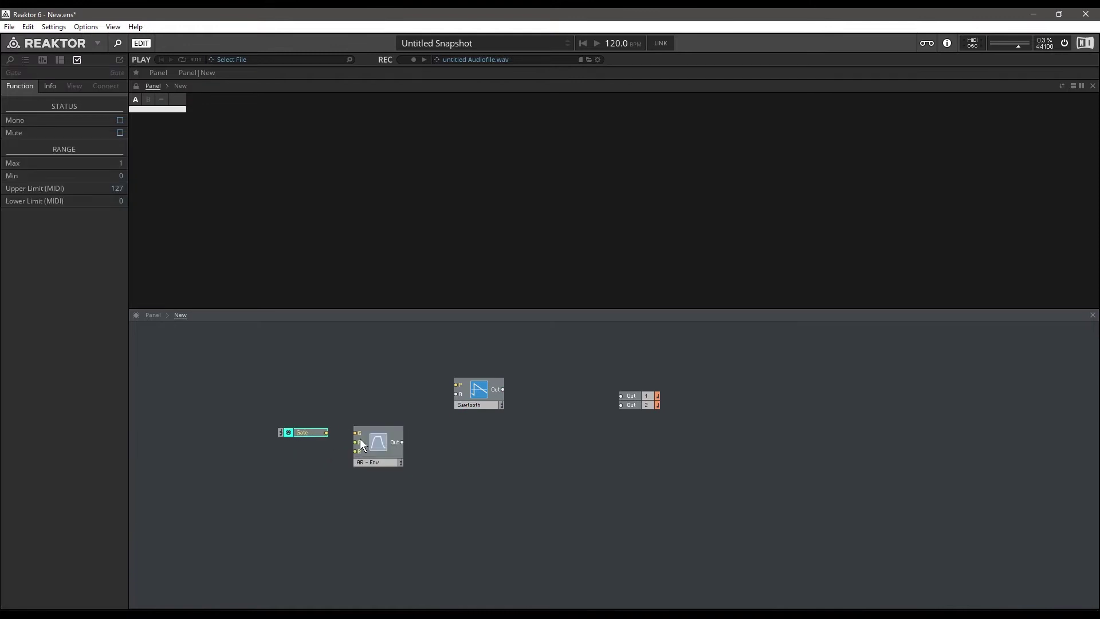
Step: Wire Gate through the envelope to the oscillator's A input, a new NotePitch module to its P input, and the oscillator to both outputs
left_click_drag(347, 437, 456, 385)
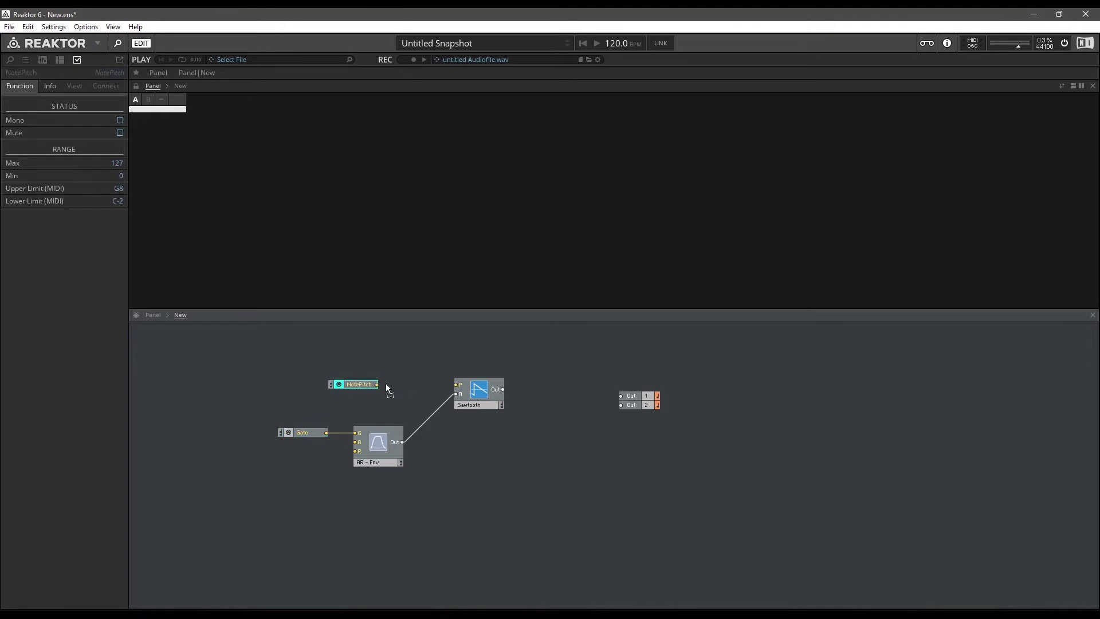
left_click_drag(364, 382, 323, 379)
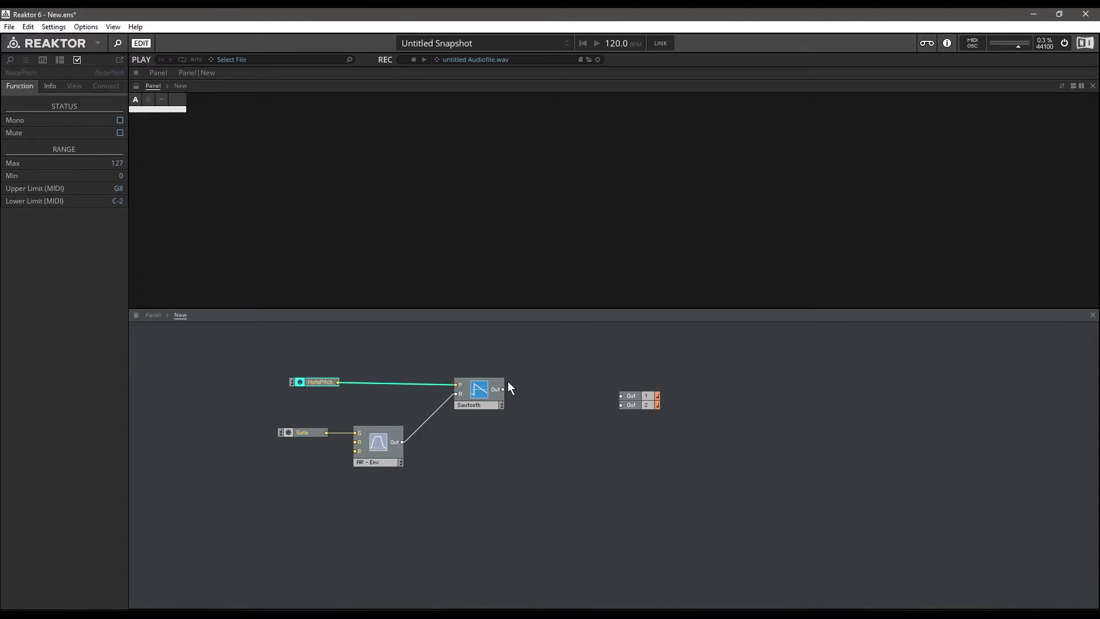
left_click_drag(617, 397, 620, 395)
Step: Set the ensemble's voices to 8 and insert an Audio Voice Combiner between the sawtooth oscillator and the outputs
left_click(231, 280)
left_click_drag(113, 163, 112, 163)
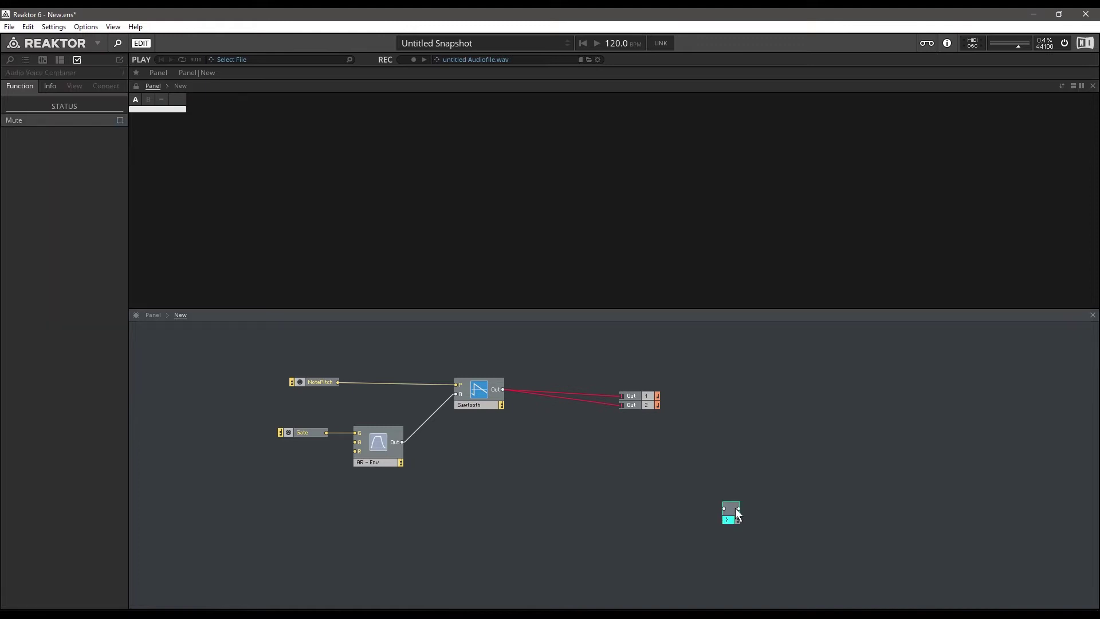
left_click_drag(729, 518, 541, 394)
left_click_drag(615, 396, 563, 408)
left_click(579, 452)
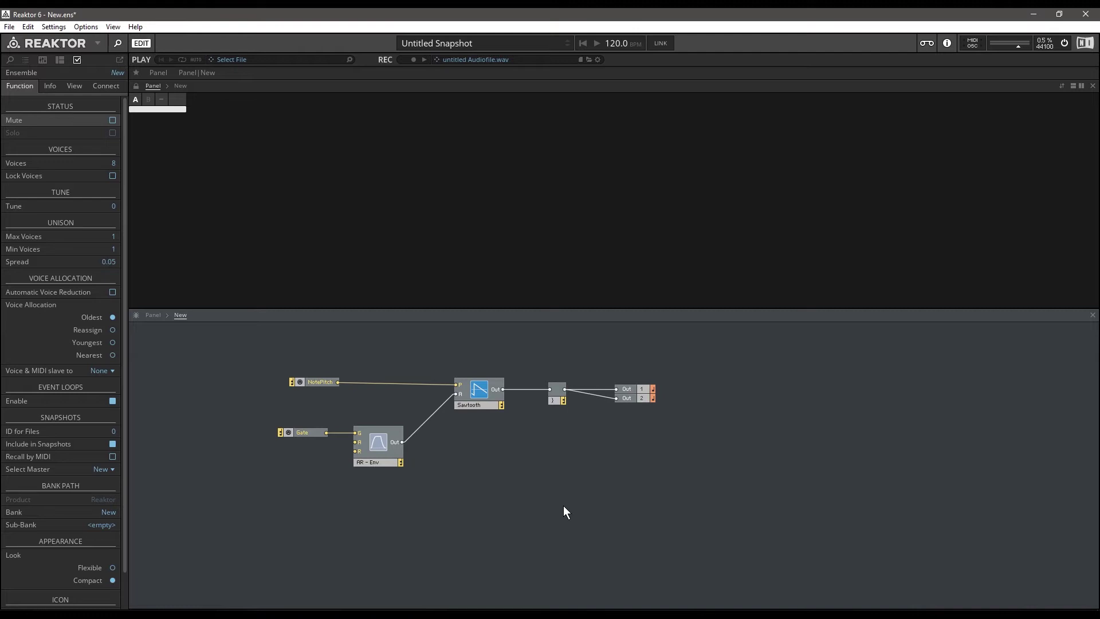
Step: Add an LFO module above the note pitch wire and shift NotePitch further away from the oscillator
double_click(564, 511)
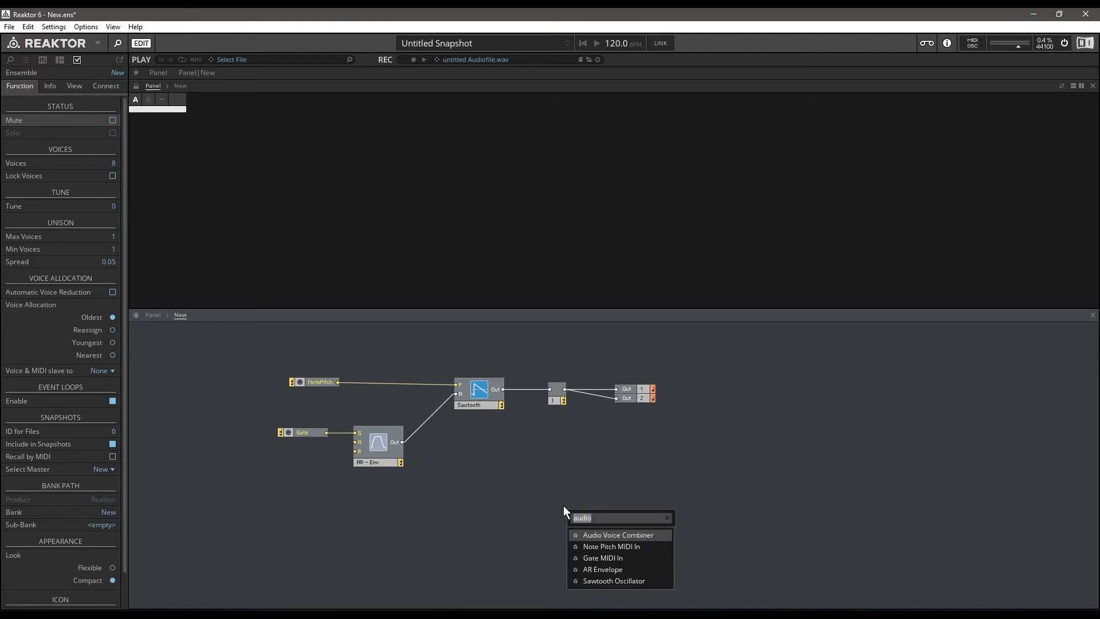
type("lfo")
key("Return")
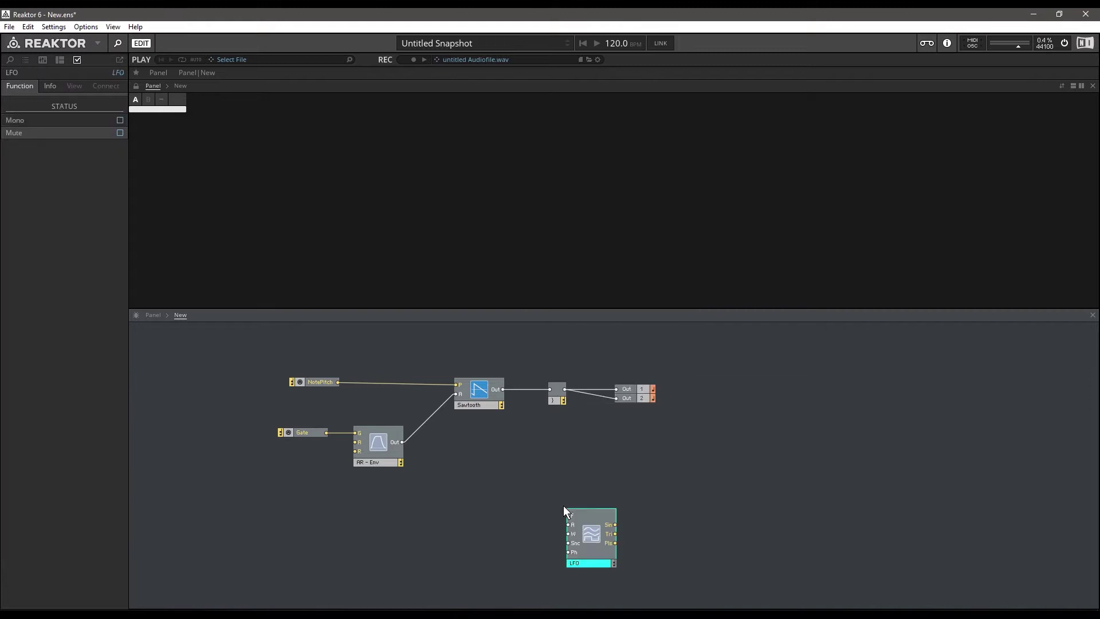
left_click_drag(594, 524, 396, 327)
left_click_drag(315, 395, 274, 398)
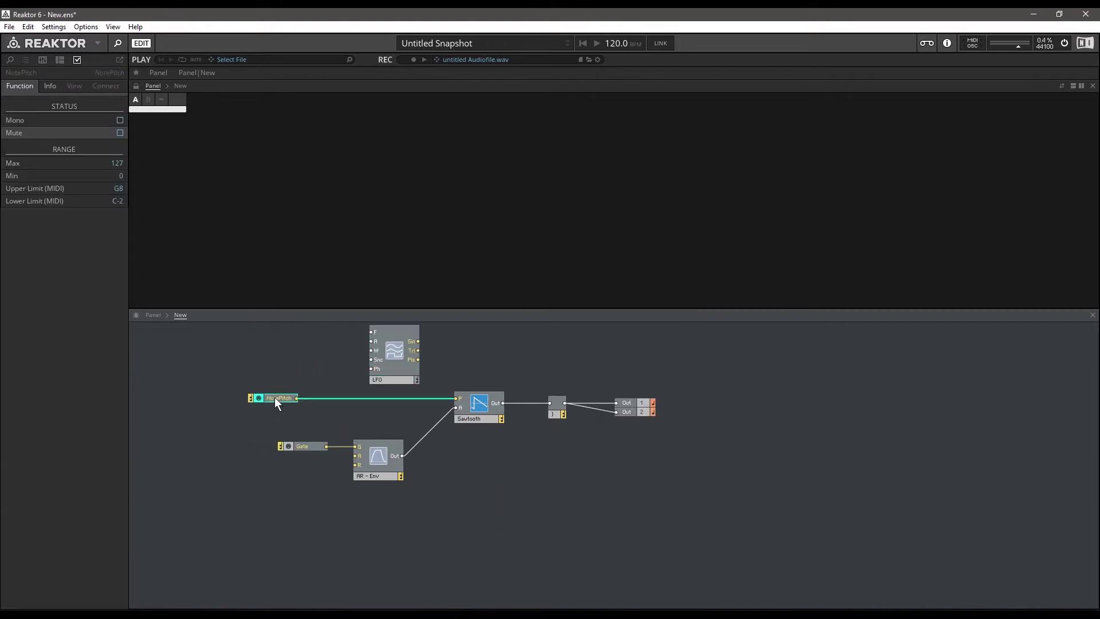
Step: Create a new macro above the note pitch wire and transfer the LFO into it
left_click(467, 545)
double_click(468, 546)
type("mac")
key("Return")
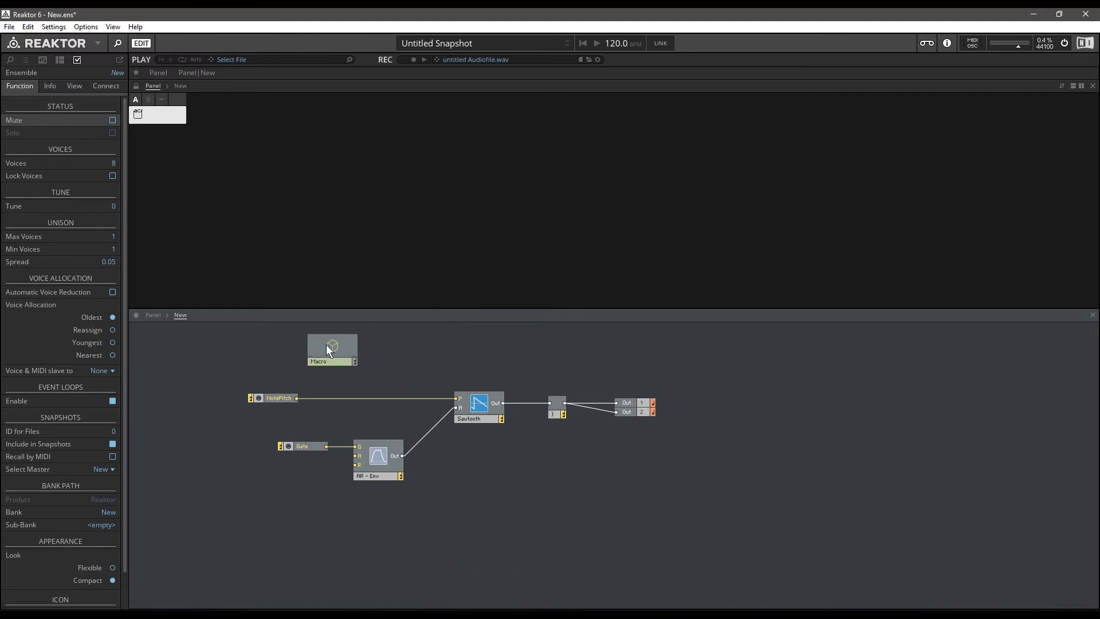
double_click(325, 345)
key("ctrl+v")
left_click(181, 316)
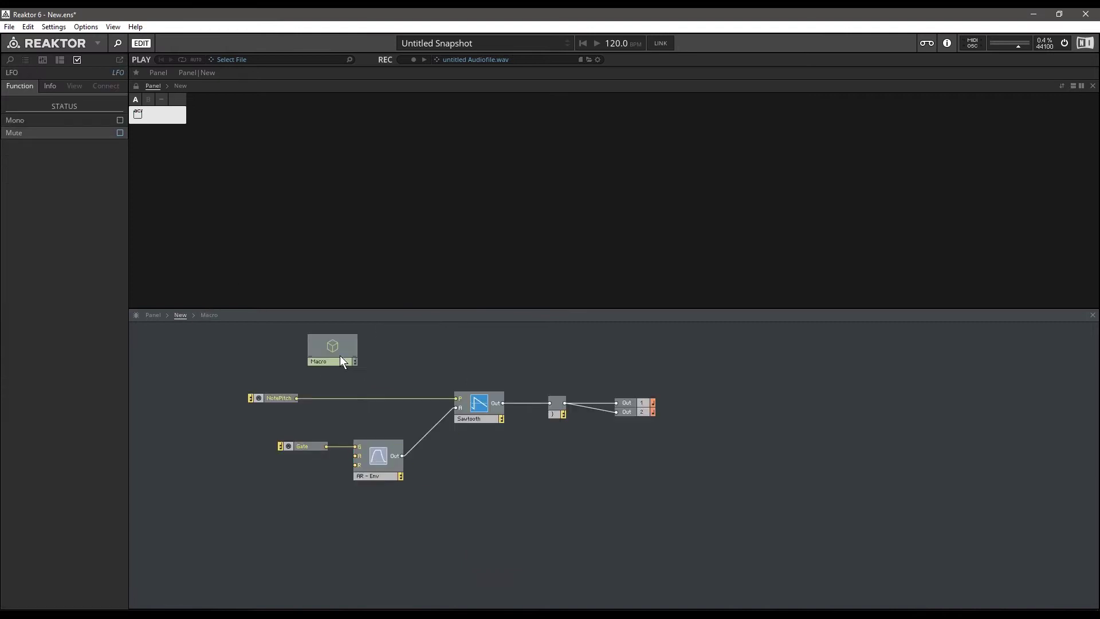
Step: Wire the macro between NotePitch and the sawtooth's P input, and line it up with them
left_click_drag(324, 385, 357, 367)
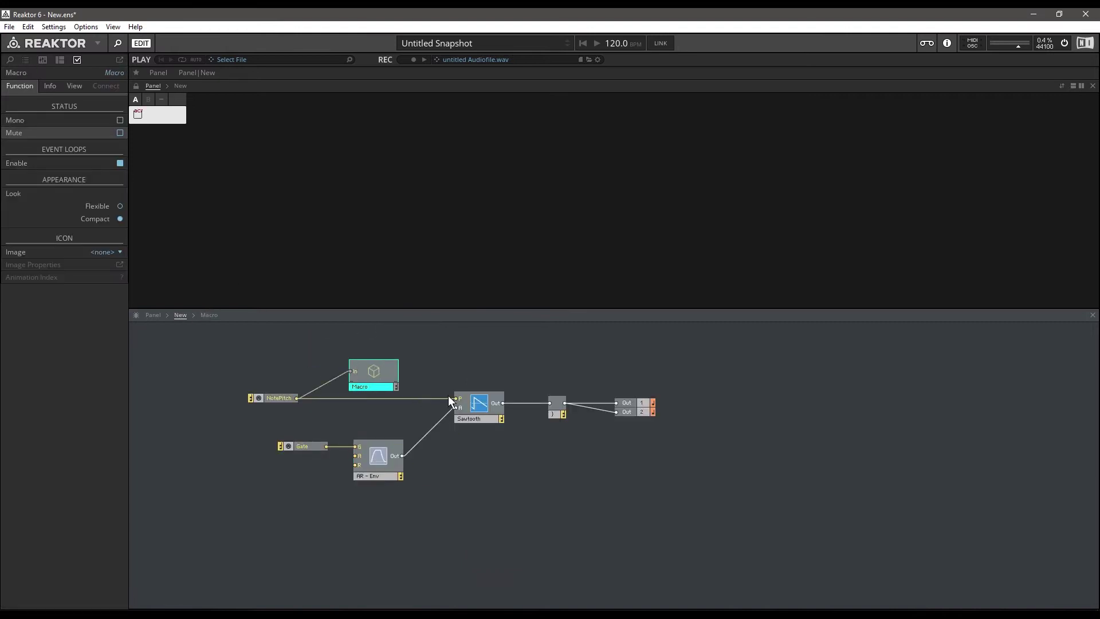
left_click_drag(455, 398, 393, 372)
left_click_drag(375, 367, 377, 392)
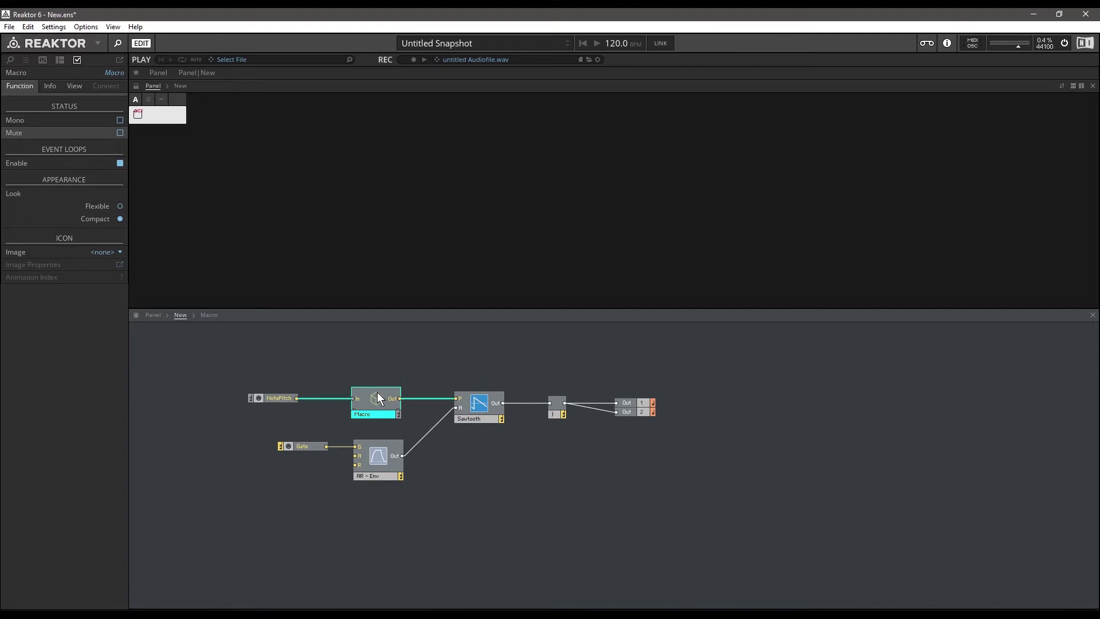
Step: Rename the macro as MW Vibrato
type("MW Vibrato")
key("Return")
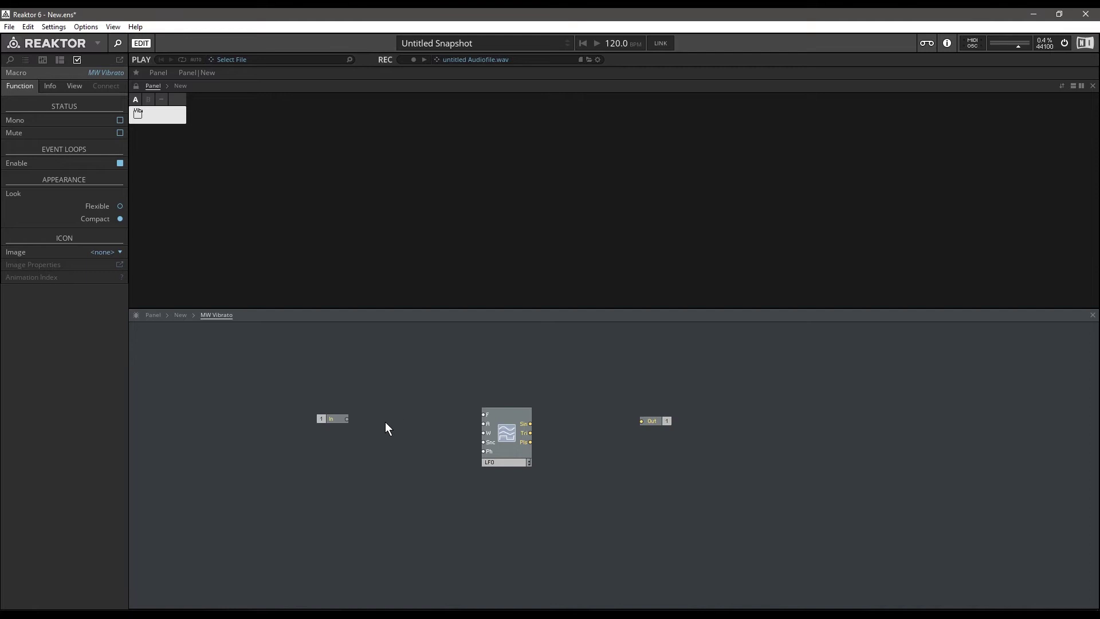
left_click(179, 315)
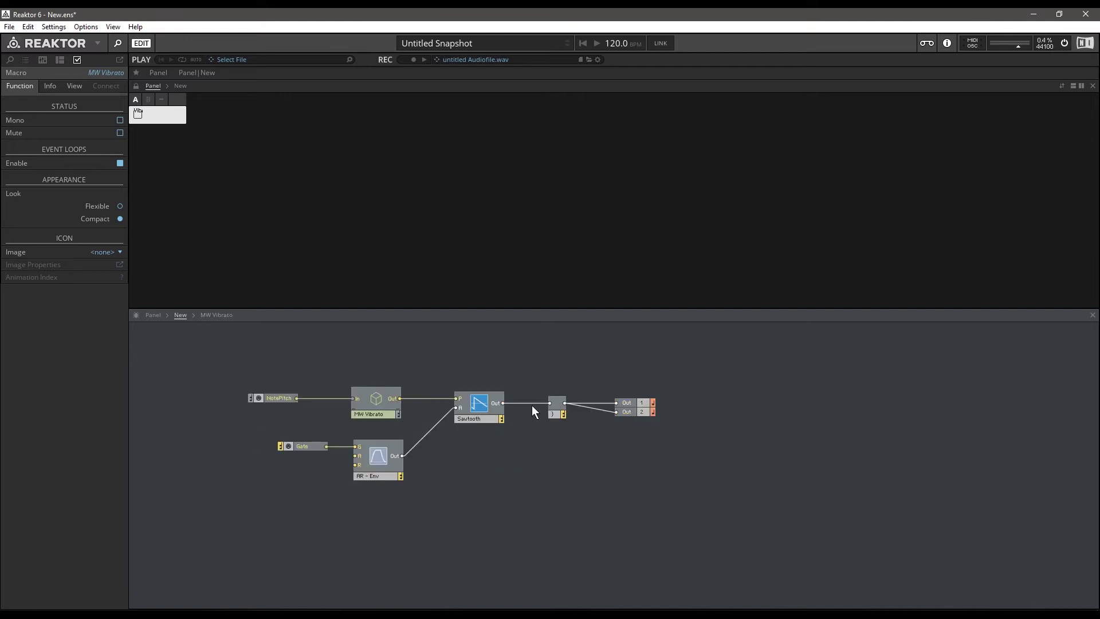
Step: Inside the MW Vibrato macro, insert an Add module that sums the LFO's Sin output with the In port and feeds Out
double_click(374, 397)
key("Return")
type("+")
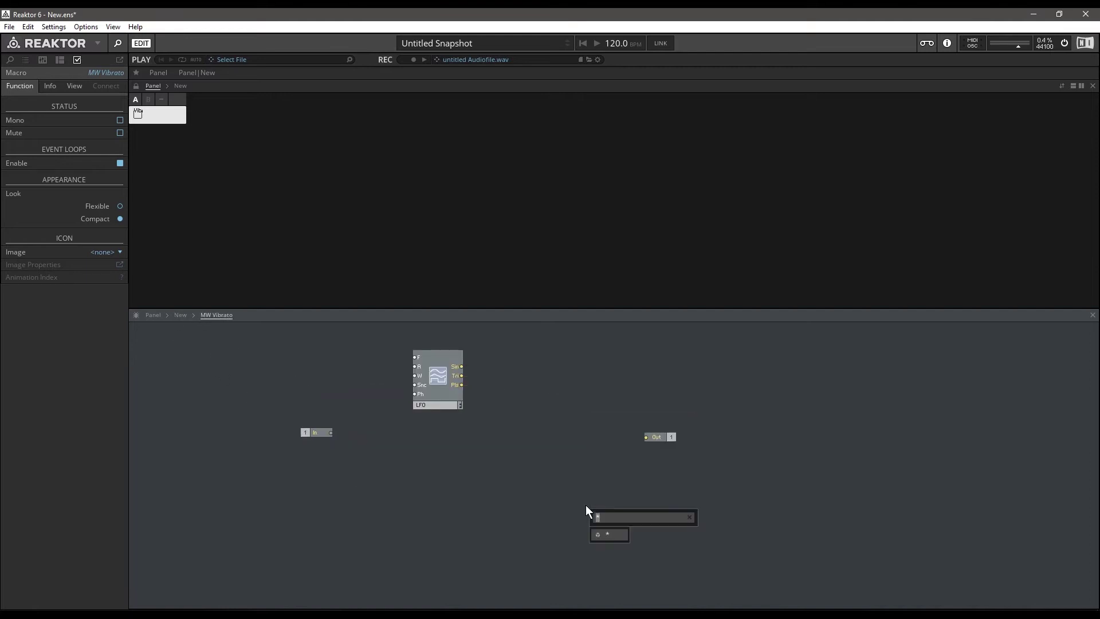
key("Return")
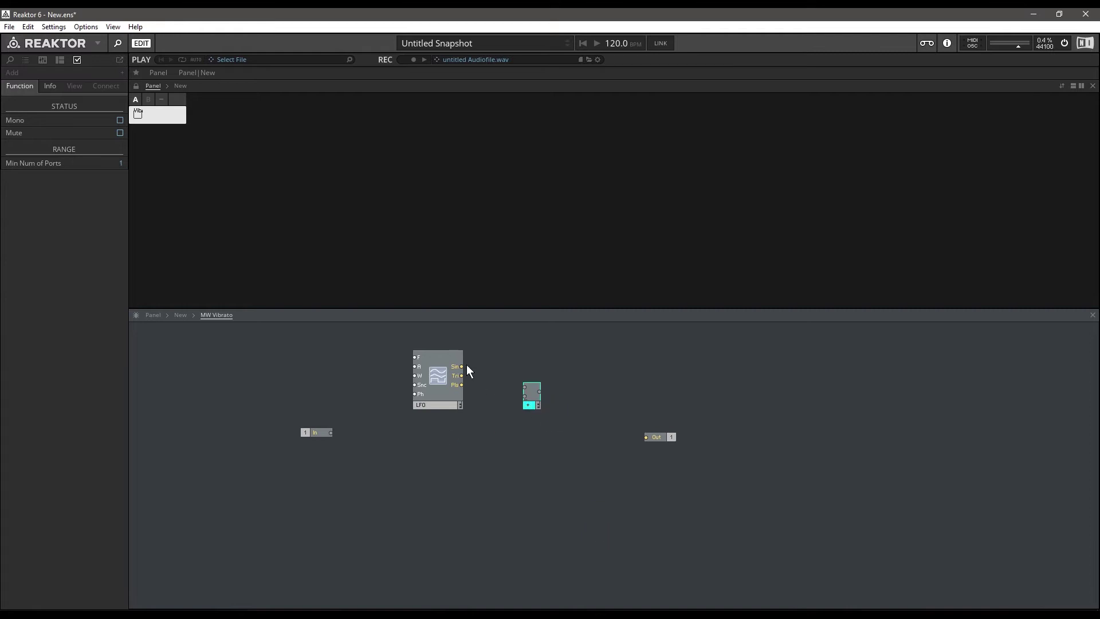
left_click_drag(536, 409, 532, 441)
left_click_drag(432, 368, 432, 361)
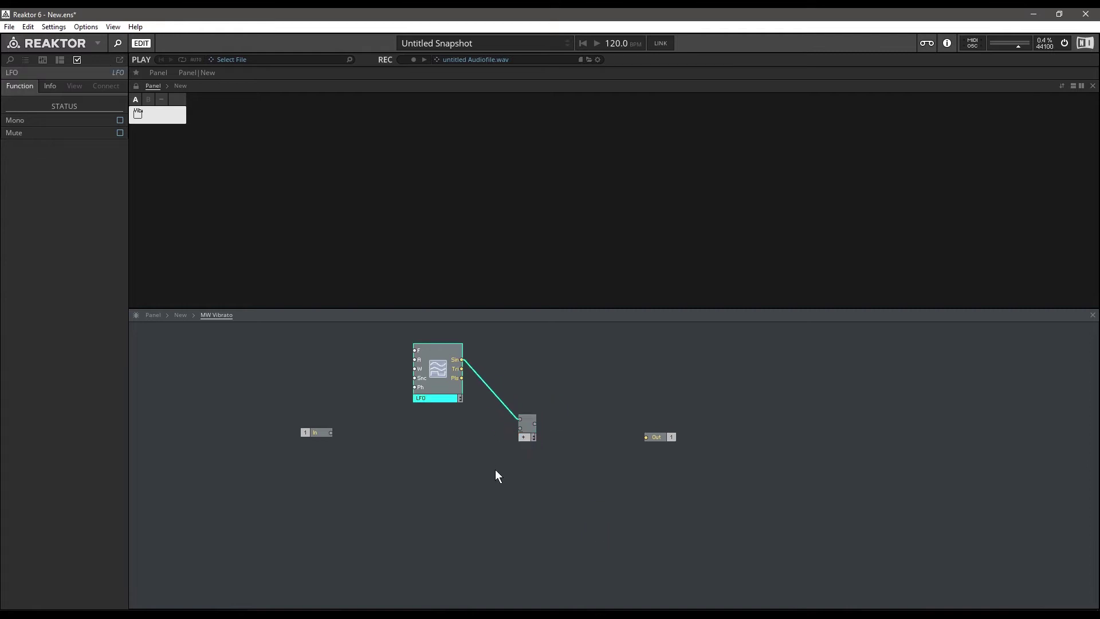
left_click_drag(332, 433, 531, 428)
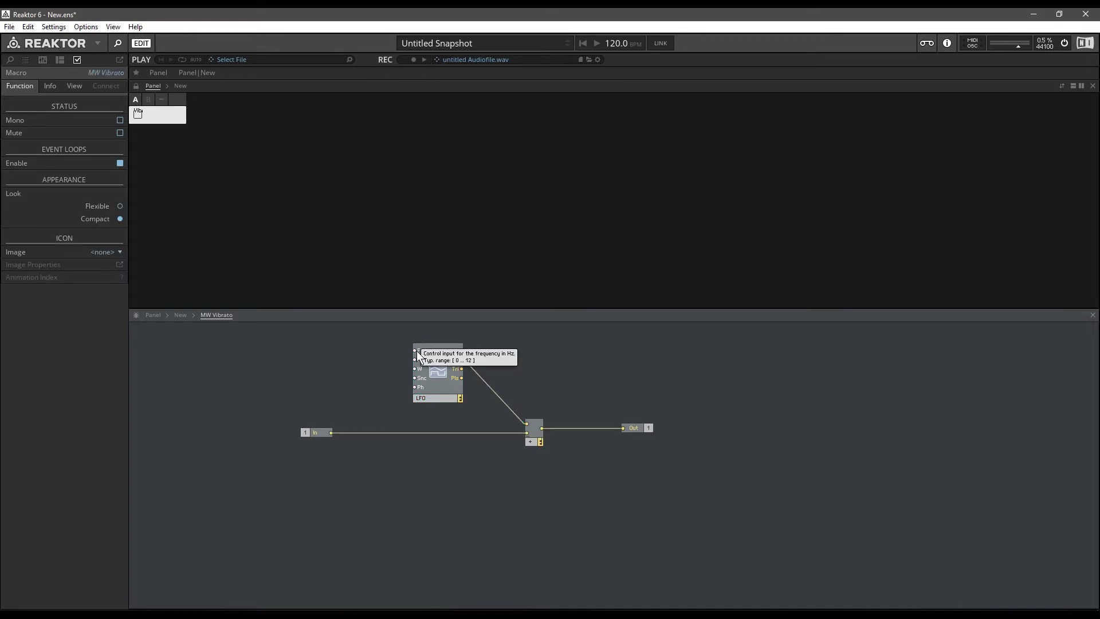
Step: Create a panel control for the LFO's F input
right_click(415, 351)
left_click(430, 358)
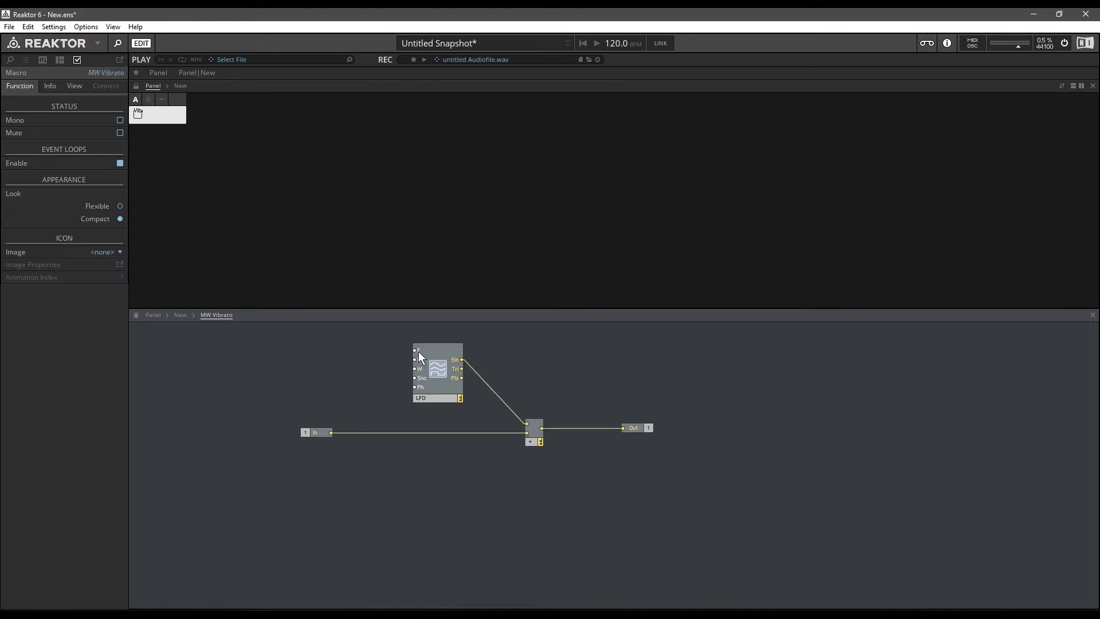
right_click(418, 352)
left_click(431, 360)
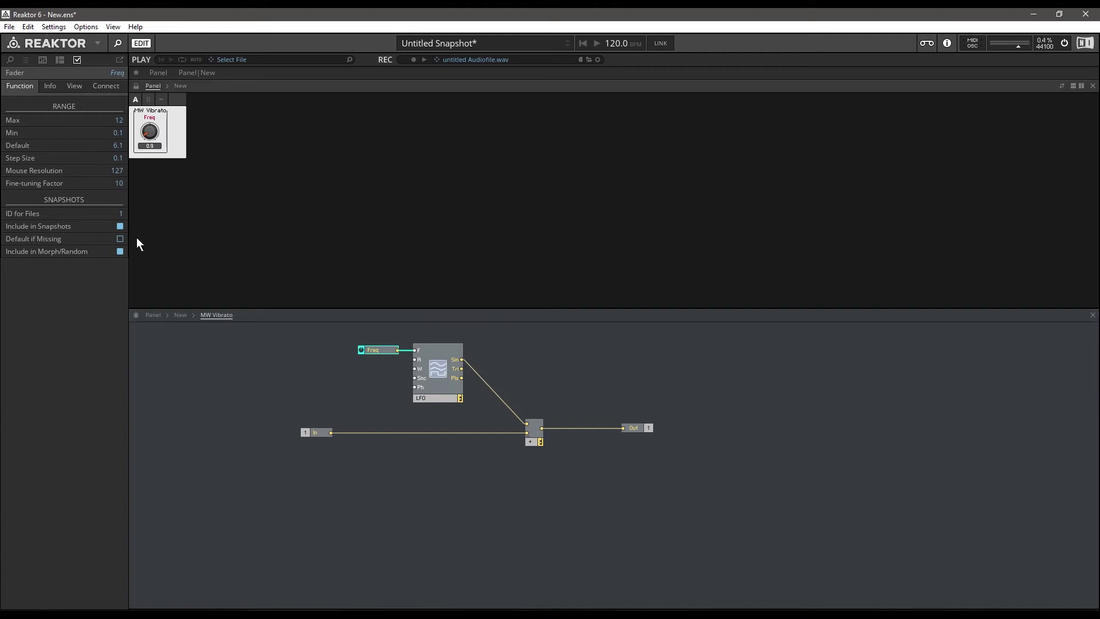
Step: Set the Freq knob's maximum to 7, minimum to 4, default to 6.3, step size to 0 and mouse resolution to 200
left_click(117, 120)
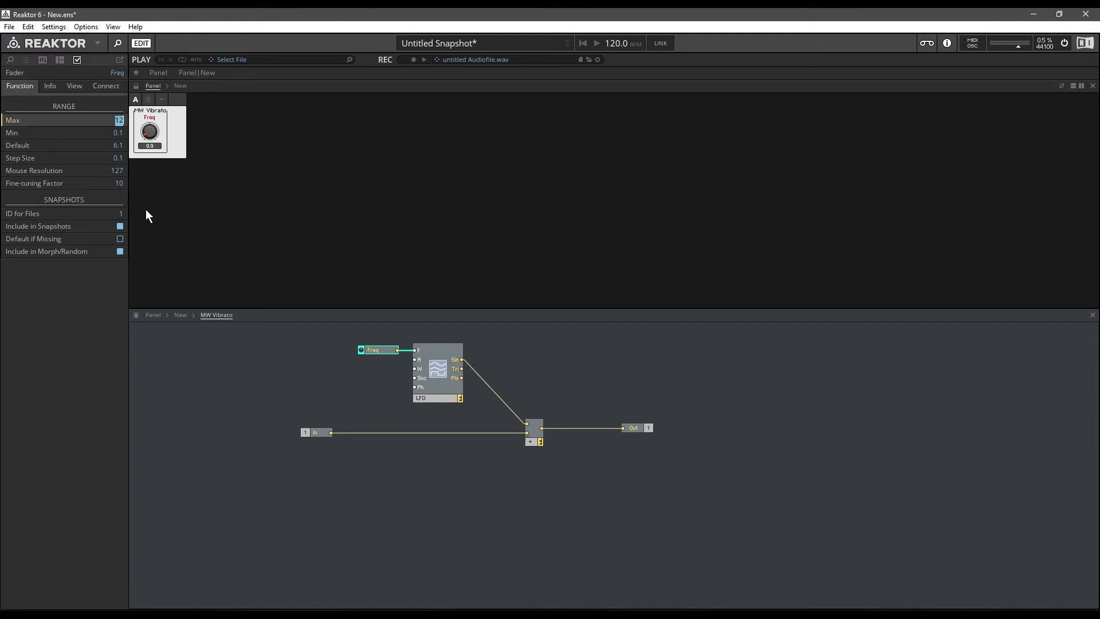
type("7")
left_click(121, 133)
type("4")
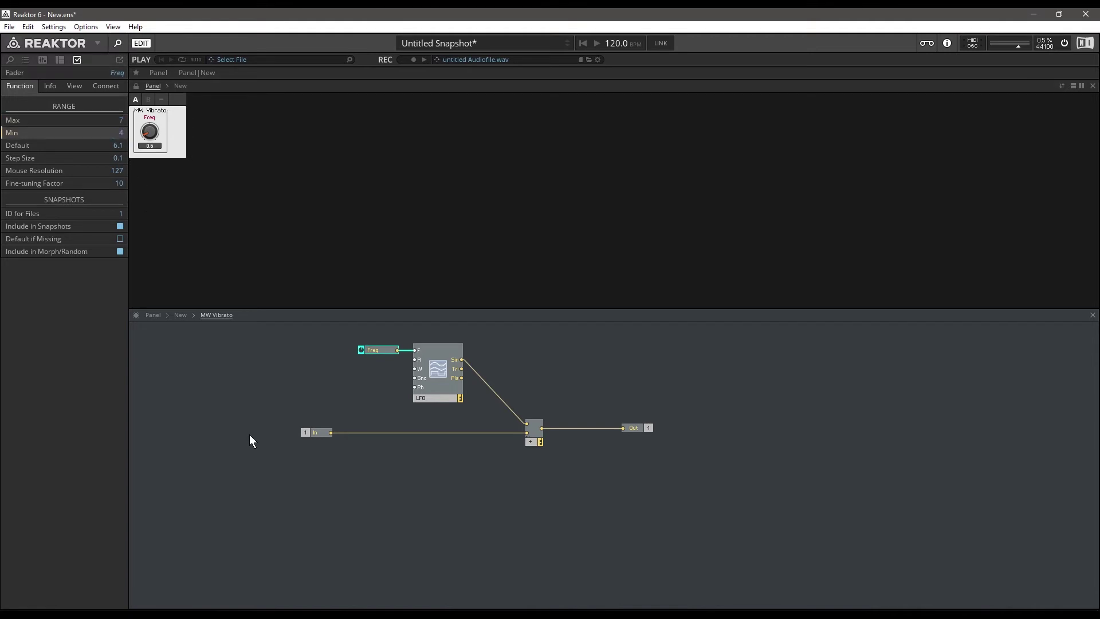
key("Tab")
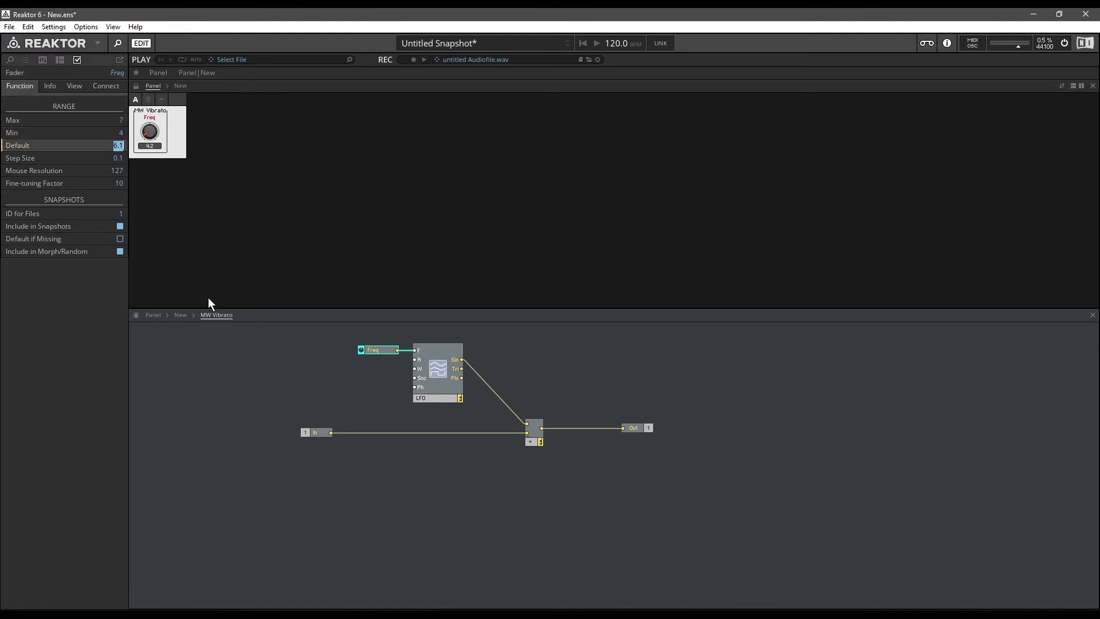
type("6.3")
key("Tab")
type("0")
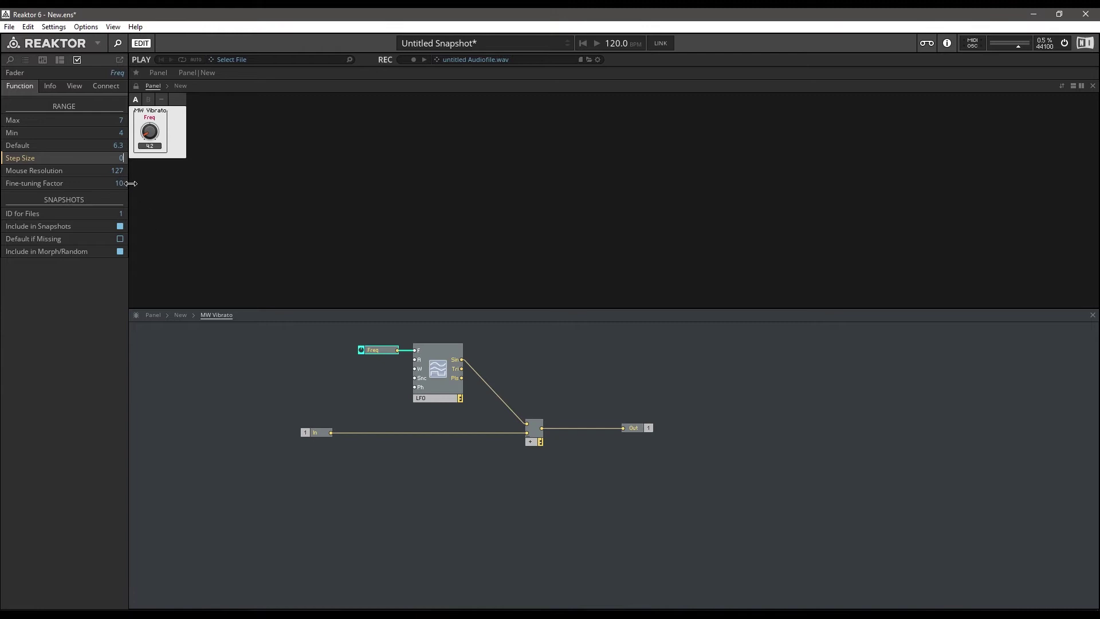
left_click(116, 171)
type("200")
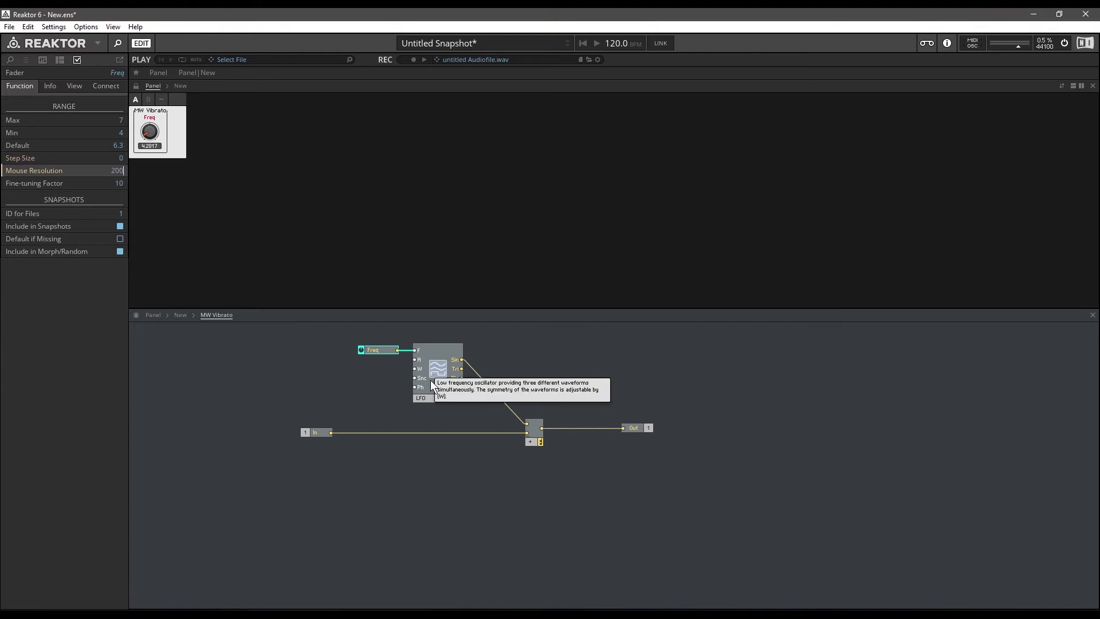
Step: Try out the Freq knob on the panel, and set its step size to 0.1
left_click_drag(150, 130, 164, 72)
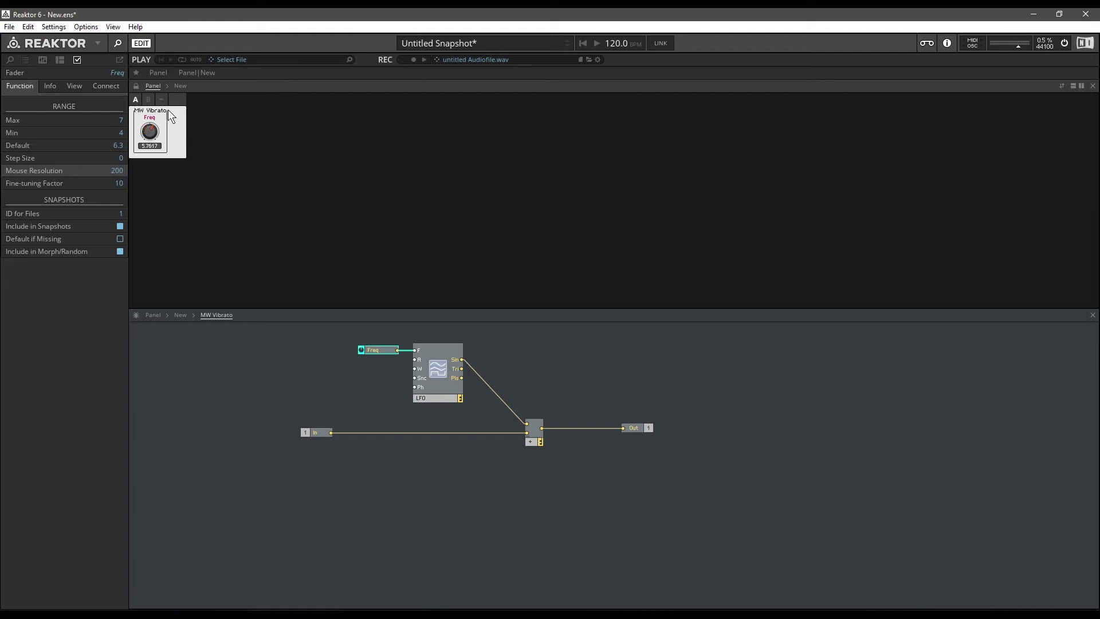
left_click_drag(168, 110, 167, 122)
left_click(119, 158)
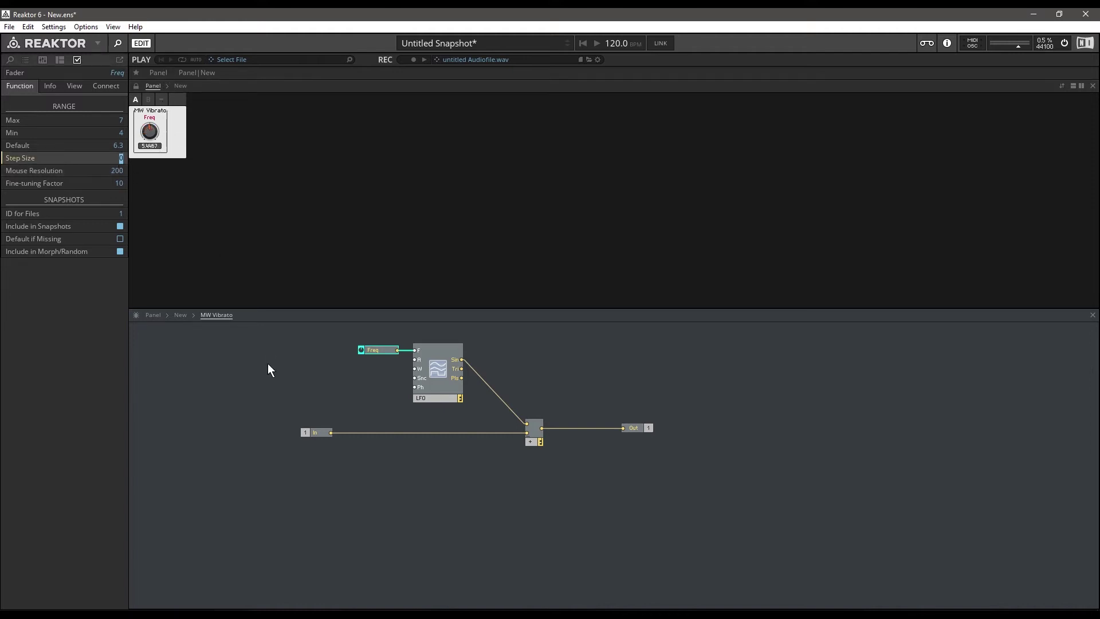
type("0.1")
key("Return")
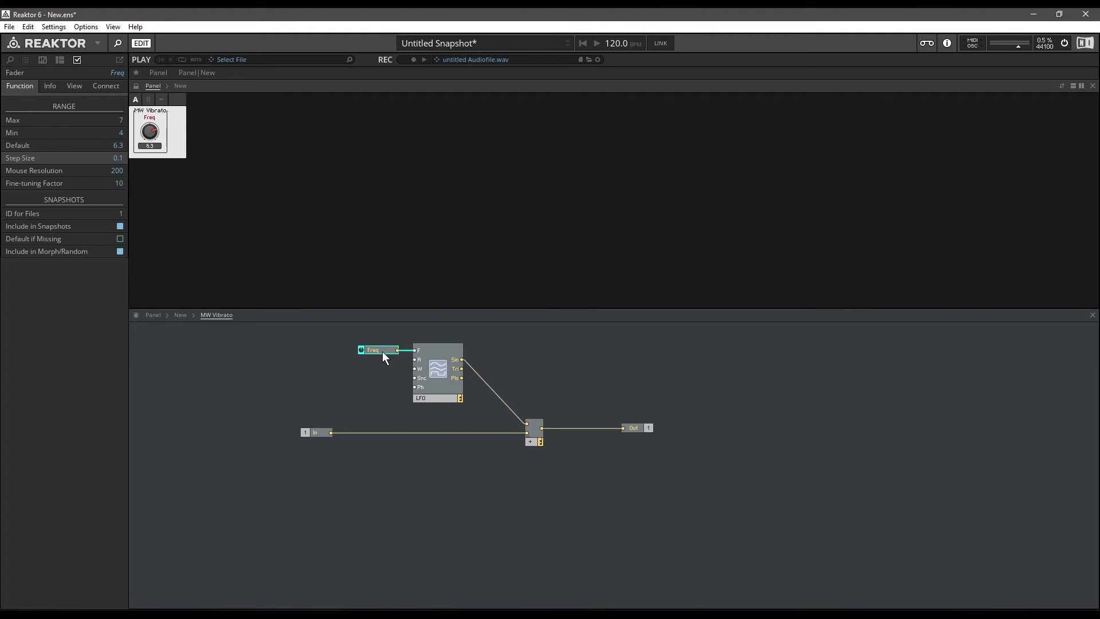
Step: Create a panel control for the LFO's A input and set its maximum to 12
left_click_drag(383, 351, 367, 351)
right_click(416, 359)
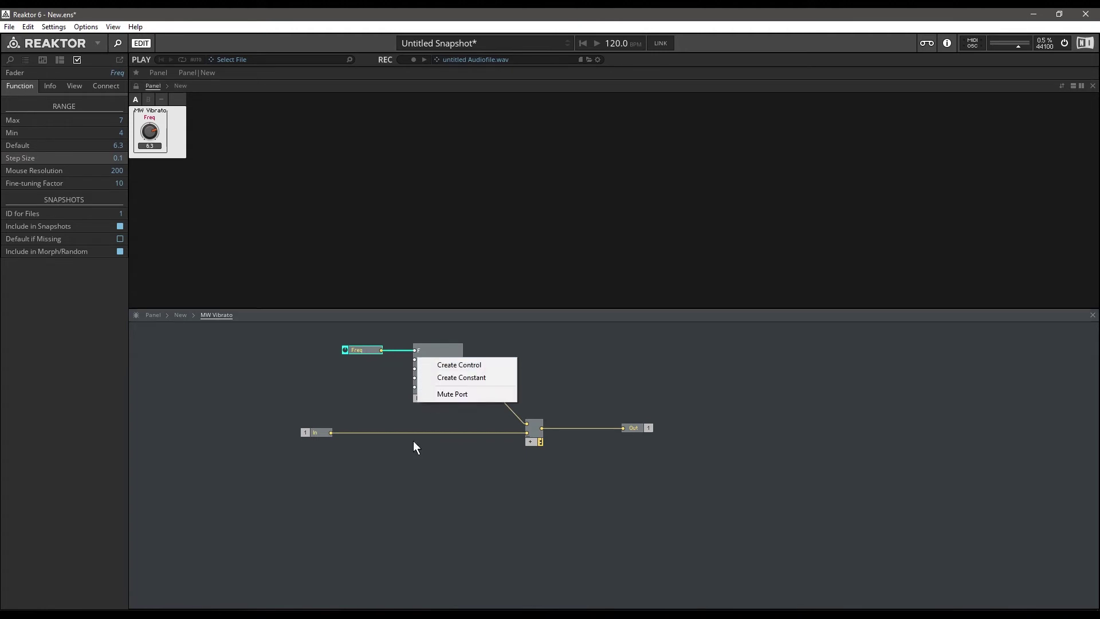
left_click(481, 366)
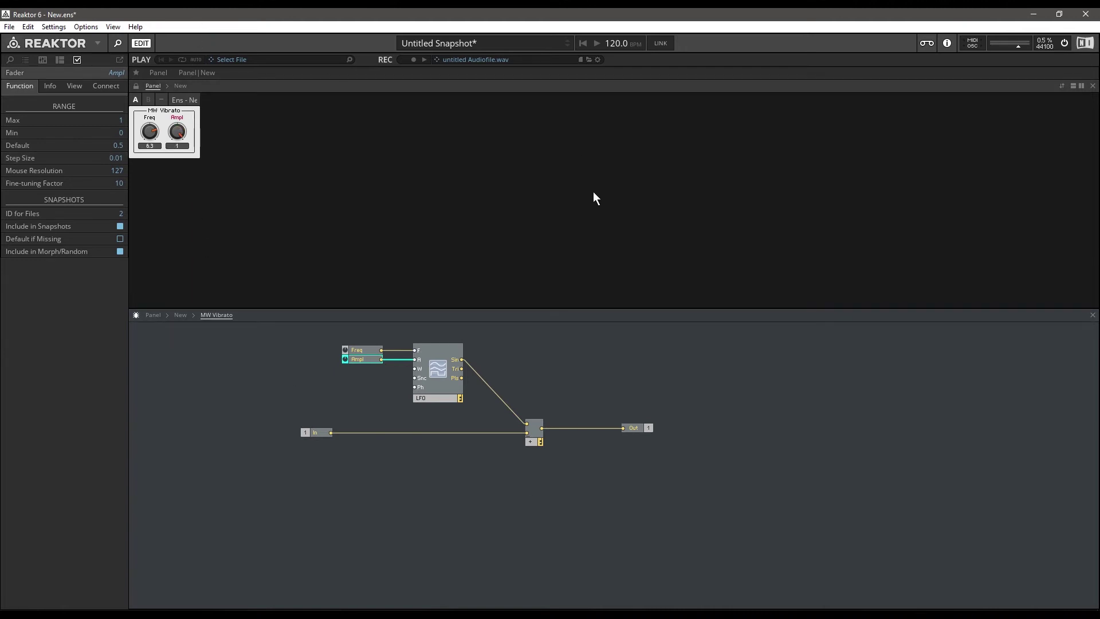
mouse_move(500, 394)
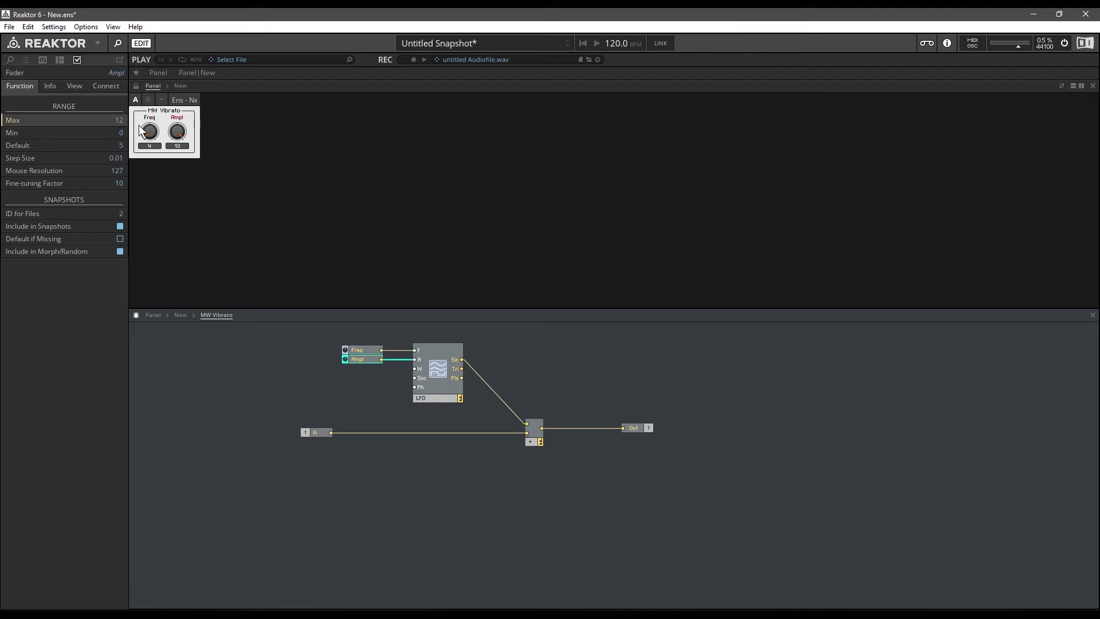
left_click(281, 278)
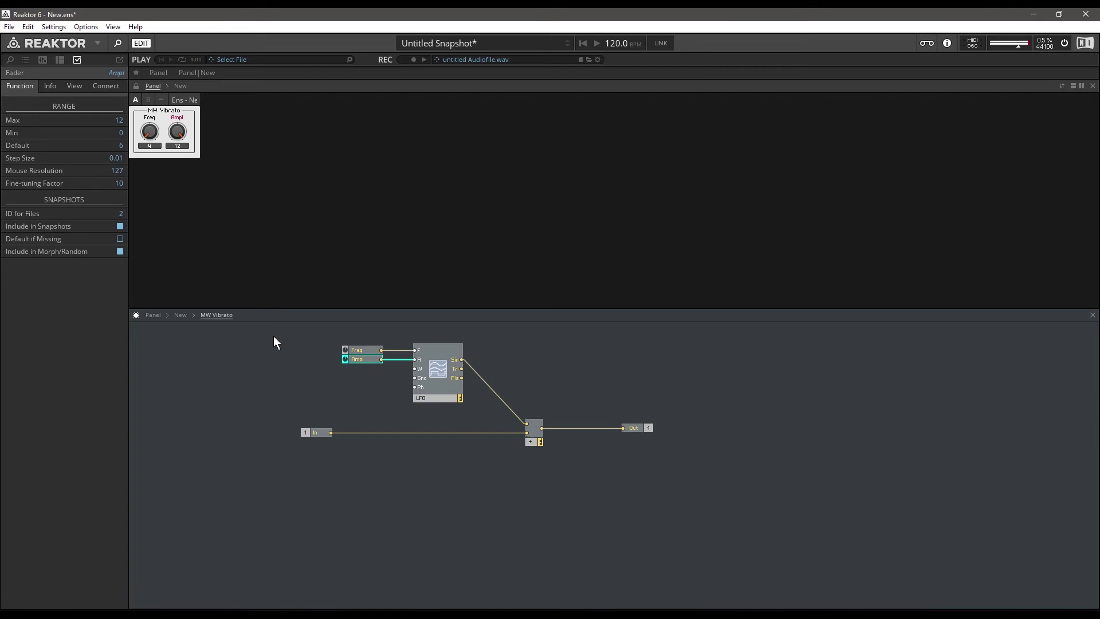
Step: Turn the Freq knob to 5.3 and set the Ampl knob's maximum to 2
left_click(155, 133)
left_click(177, 131)
left_click(119, 120)
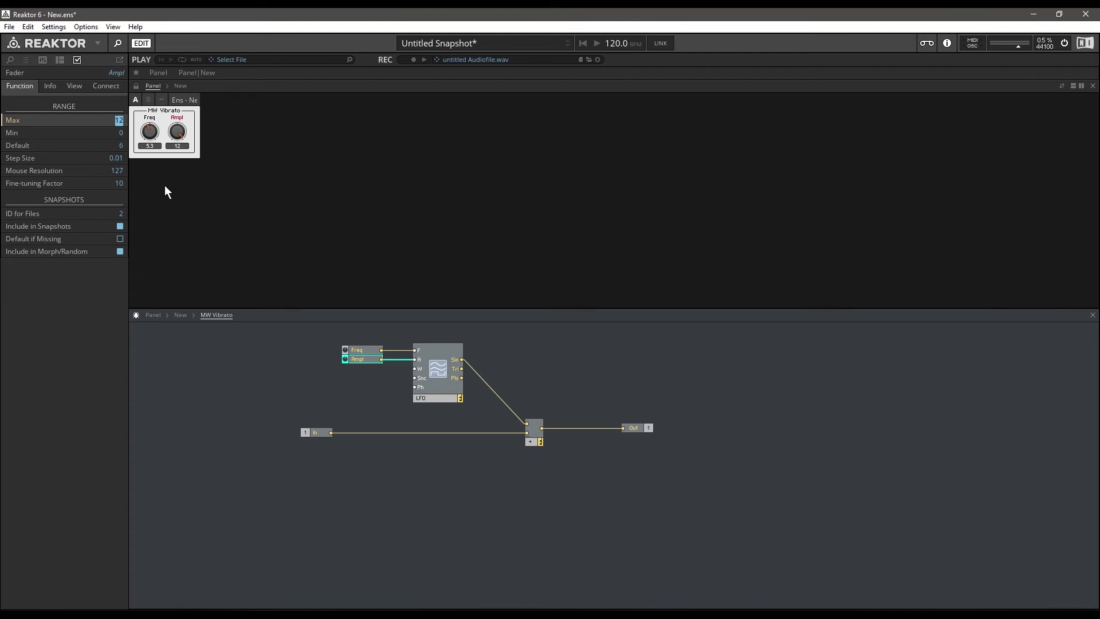
type("2")
left_click(179, 128)
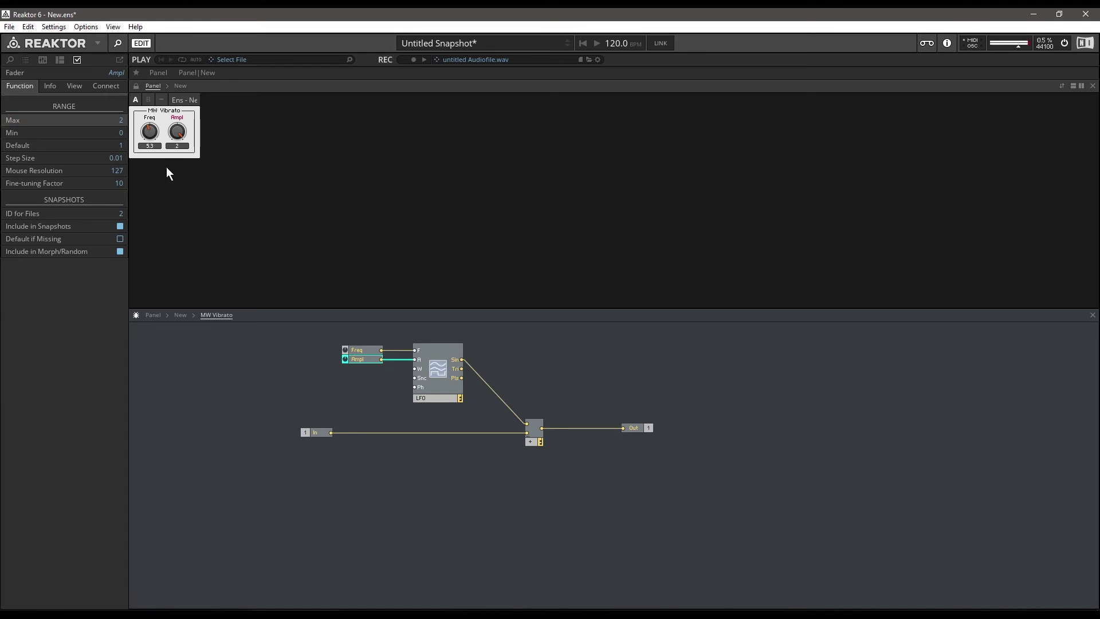
Step: Try out the Ampl knob on the panel, turn it down to 0 and set its maximum to 1.5
left_click_drag(177, 132, 180, 187)
left_click_drag(184, 140, 183, 170)
left_click(118, 119)
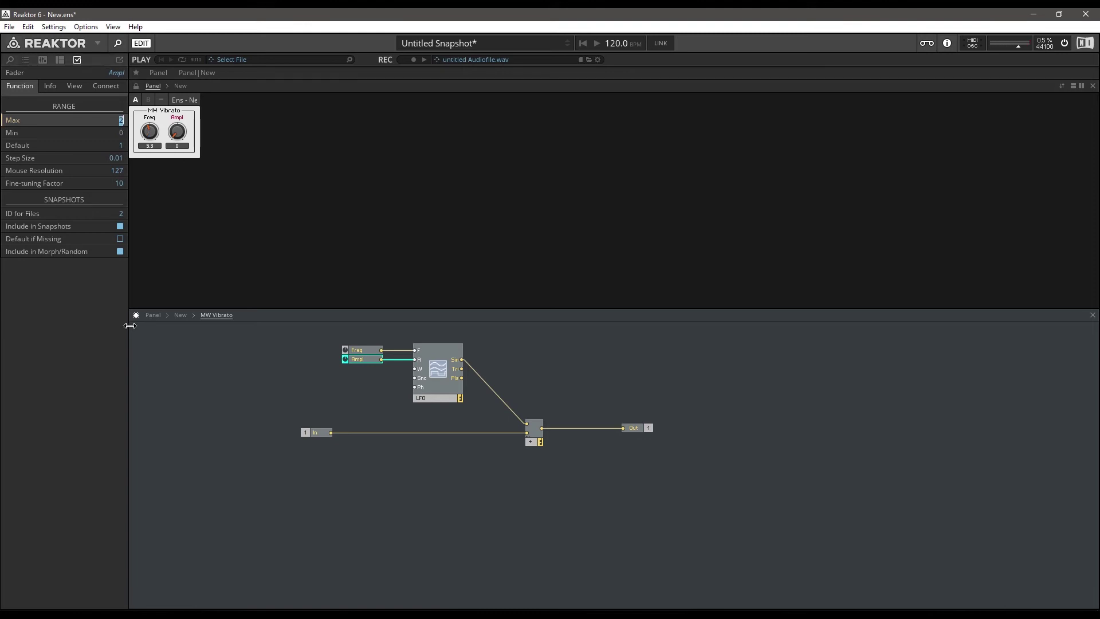
type("1")
key("Return")
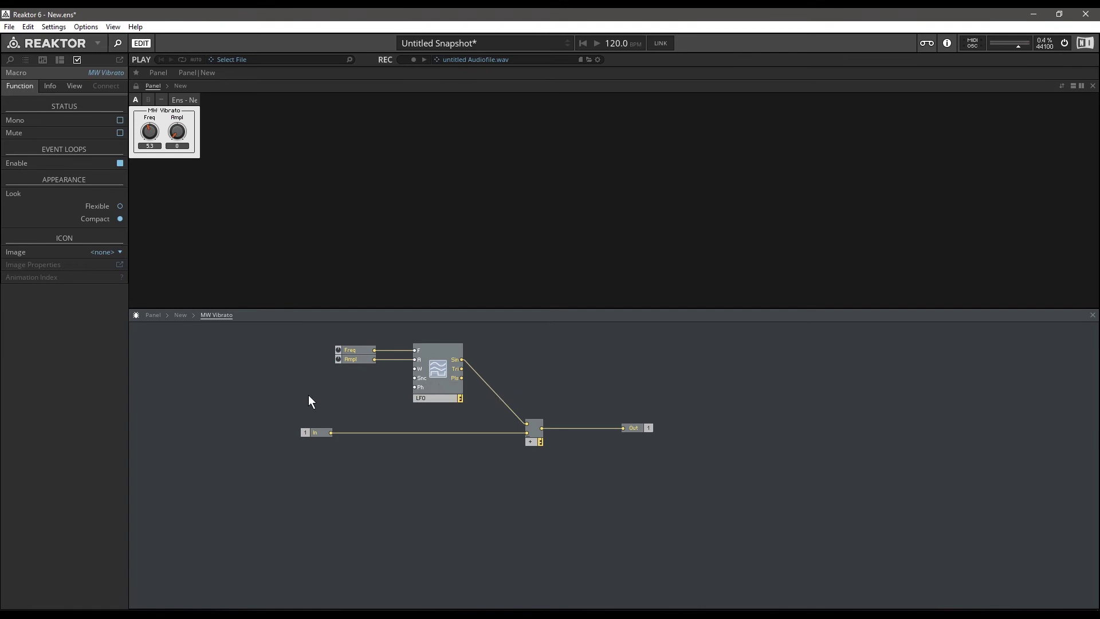
Step: Add a second In port named G inside the MW Vibrato macro and connect it to the LFO's Snc input
double_click(309, 396)
type("in")
key("Return")
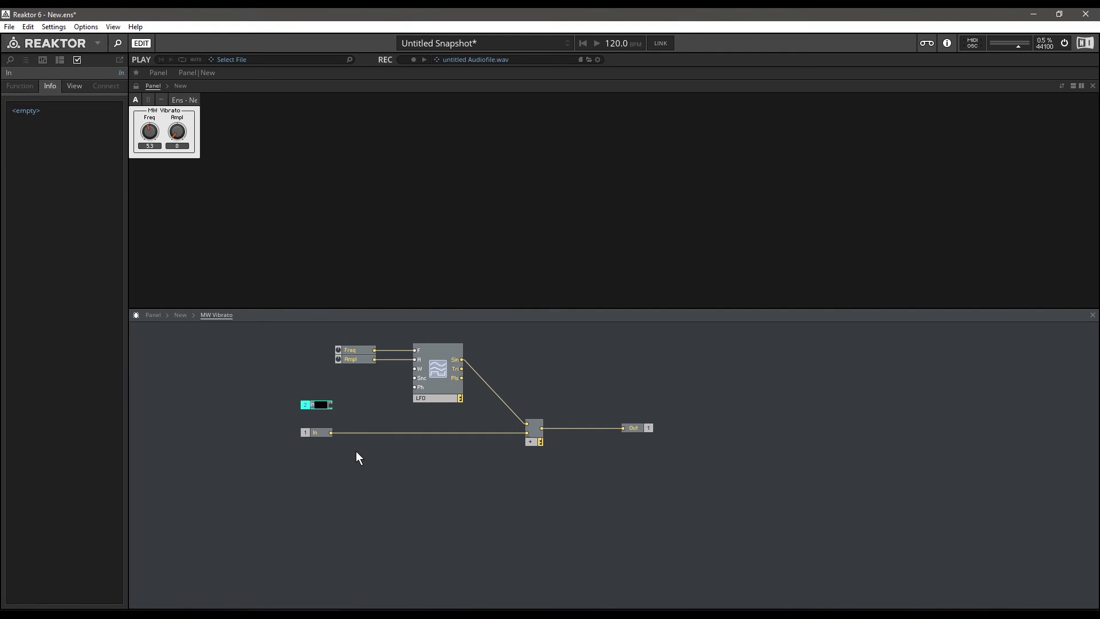
type("G")
key("Return")
left_click_drag(407, 394, 414, 379)
left_click_drag(322, 405, 363, 376)
Step: In the parent instrument, connect Gate to the MW Vibrato macro's G input and align the NotePitch and Gate modules
left_click(180, 315)
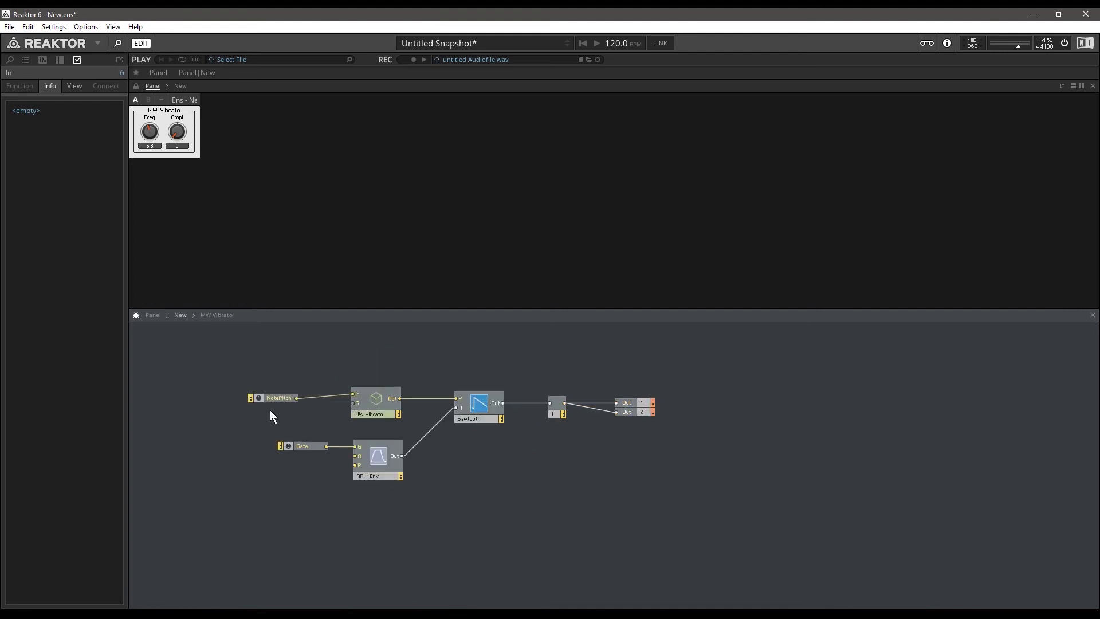
left_click_drag(277, 397, 278, 392)
left_click_drag(305, 446, 277, 446)
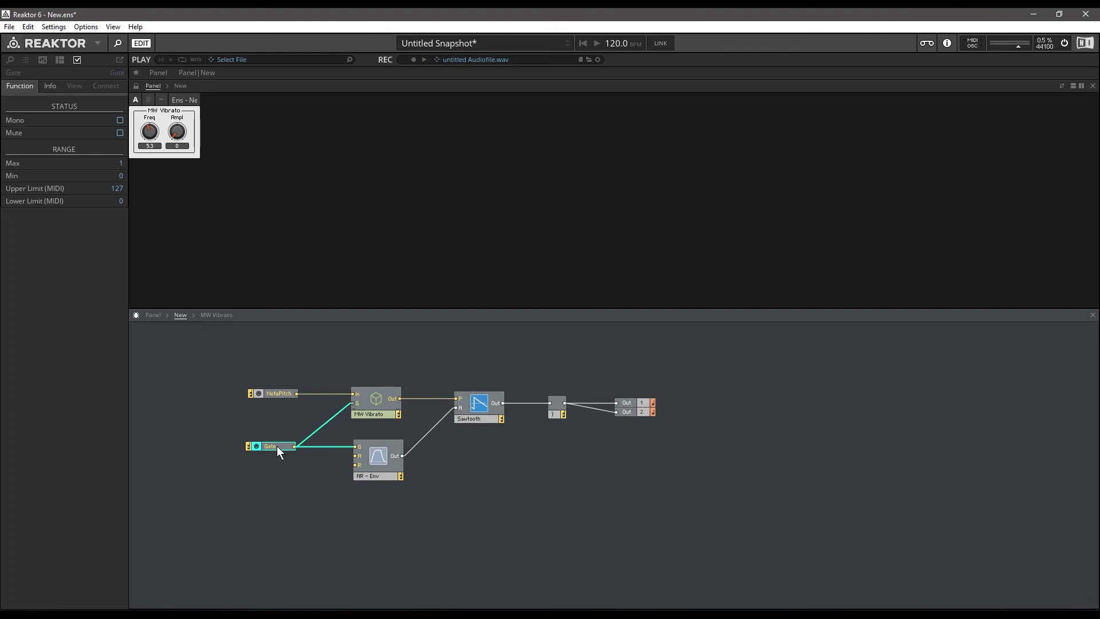
Step: Reopen the MW Vibrato macro, try out its panel knobs, and leave Freq at 6.3 and Ampl at 0
double_click(387, 396)
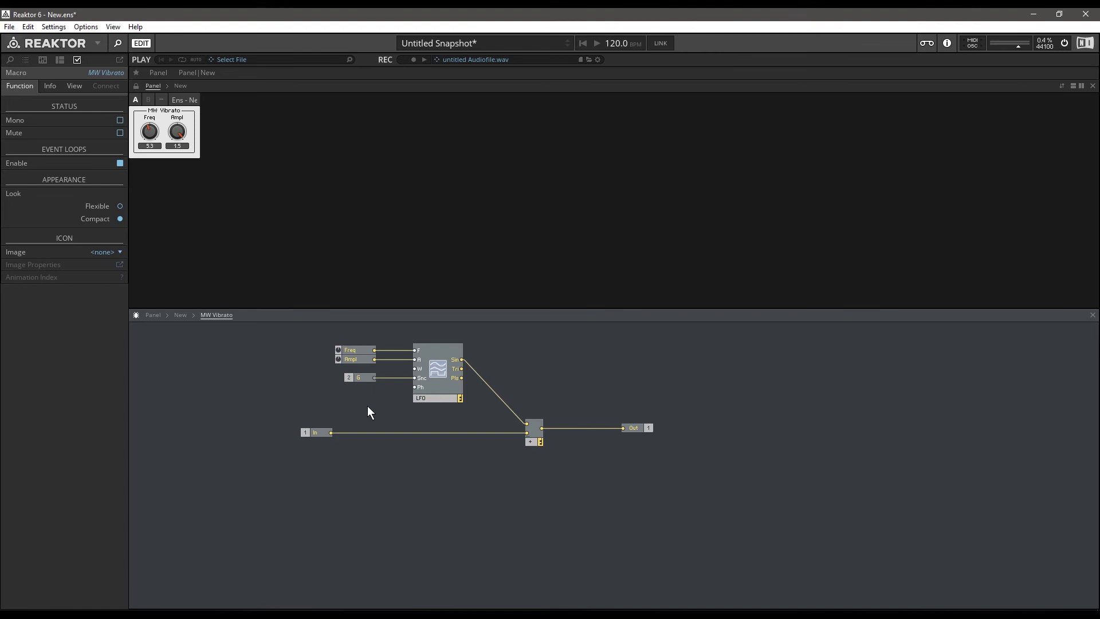
left_click_drag(177, 132, 196, 260)
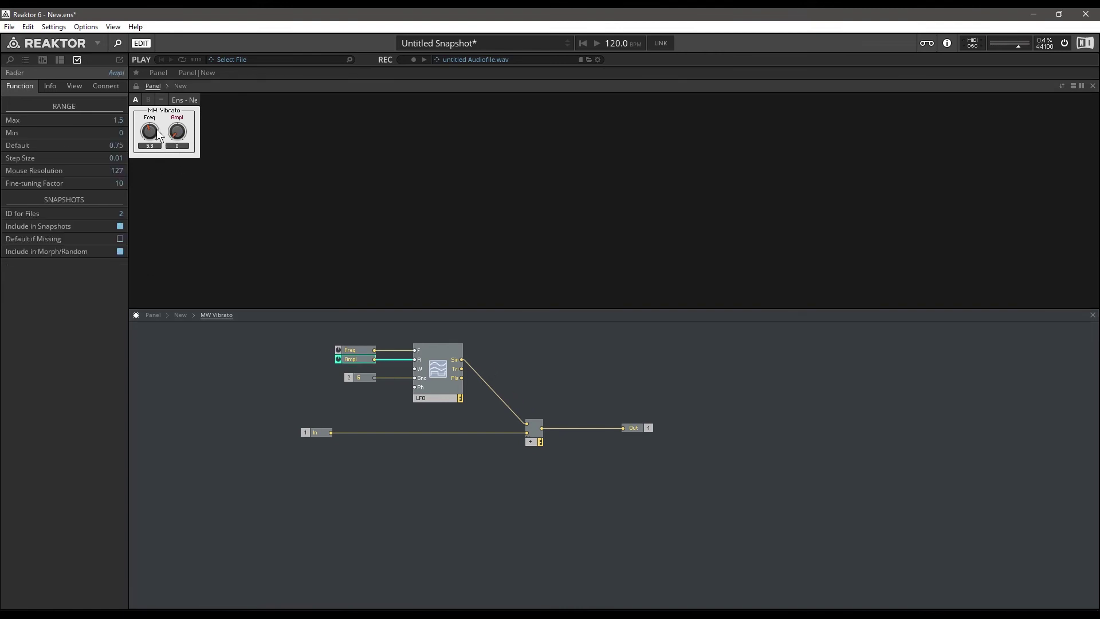
left_click_drag(157, 129, 156, 103)
mouse_move(177, 134)
left_mouse_down()
mouse_move(176, 202)
mouse_move(184, 21)
mouse_move(185, 153)
left_mouse_up()
left_click(161, 404)
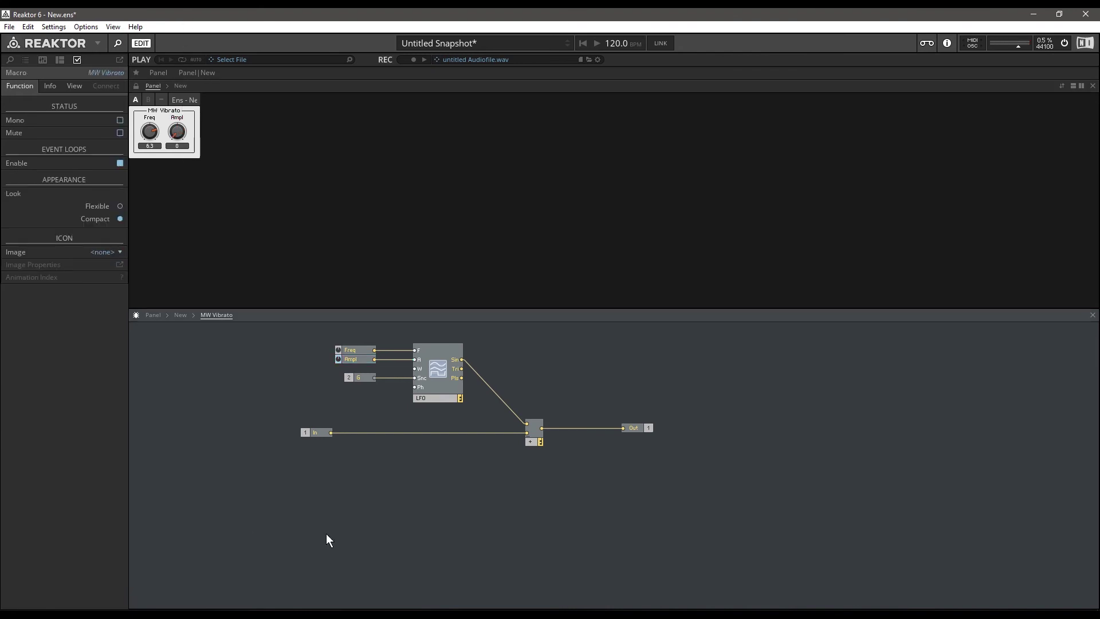
Step: Add a MIDI Controller module to the MW Vibrato macro and set its CC number to 1
double_click(582, 504)
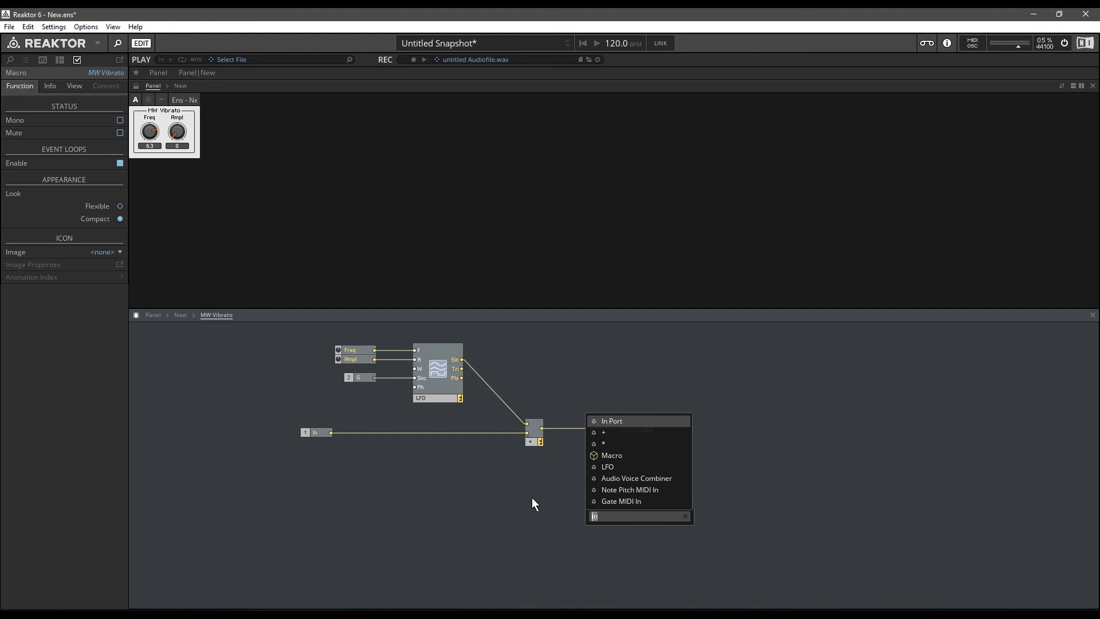
type("controller")
key("Return")
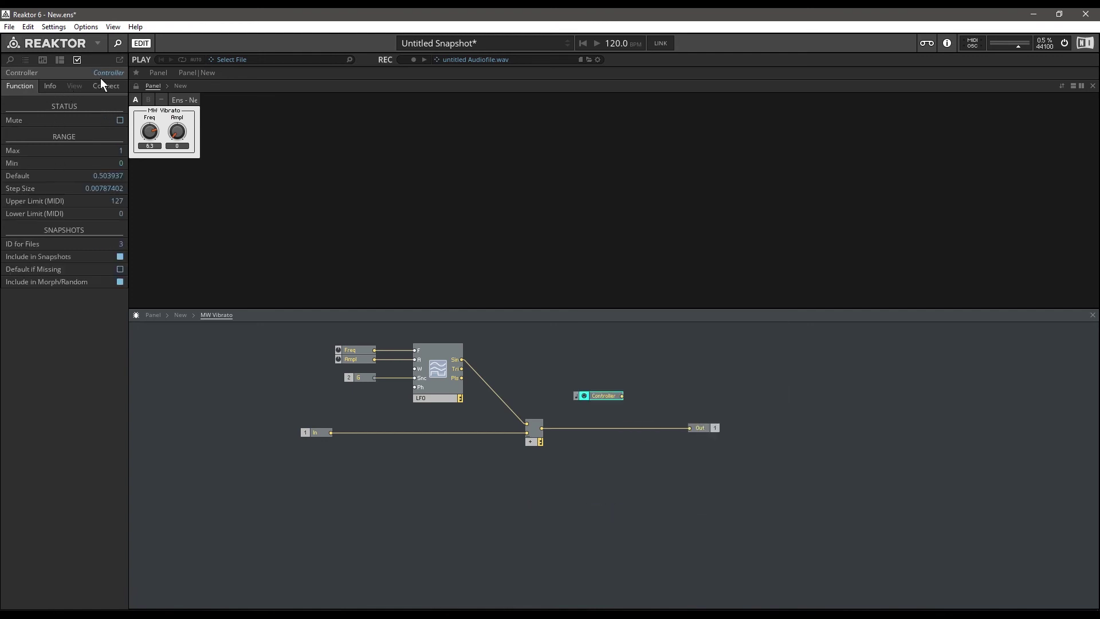
left_click(106, 86)
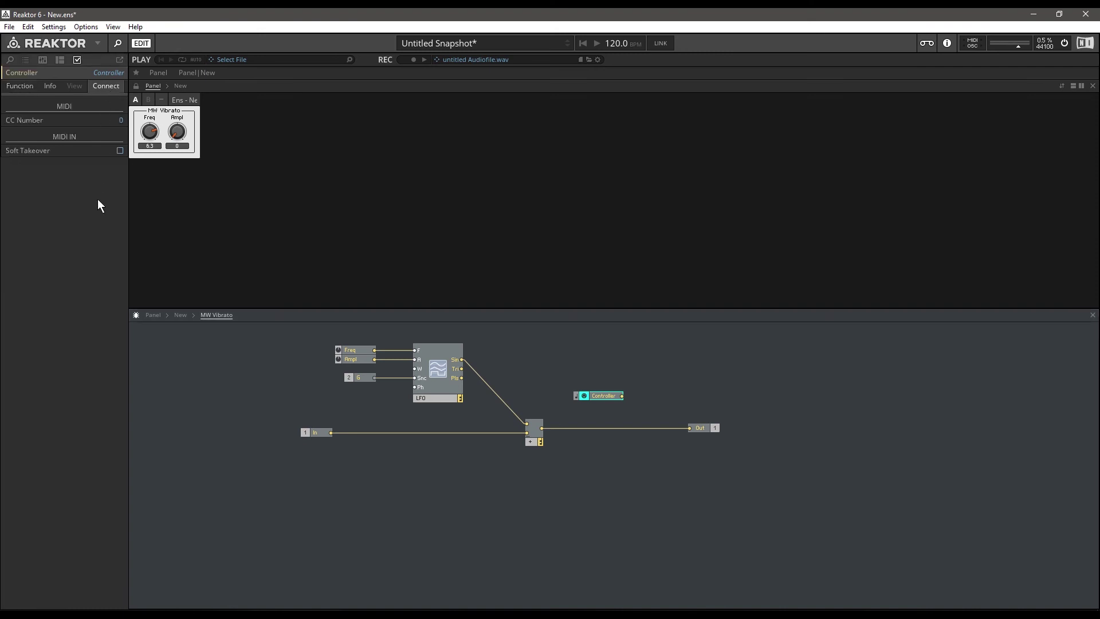
double_click(123, 122)
type("1")
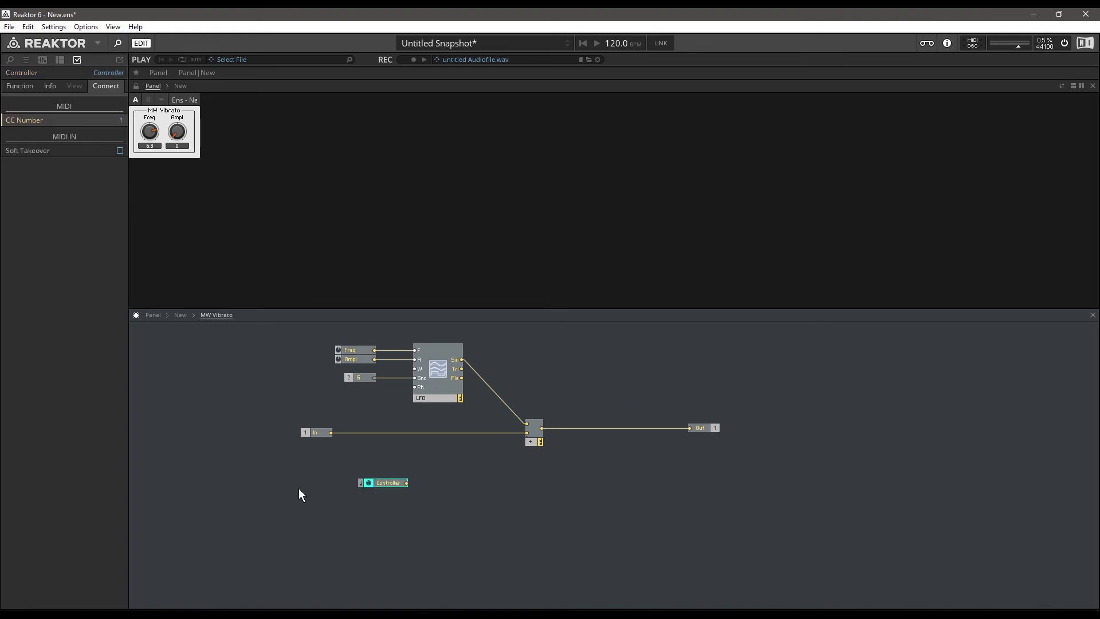
Step: Rearrange the macro's sources so the Controller sits between the Ampl knob and the G port, with space before the LFO
left_click(378, 486)
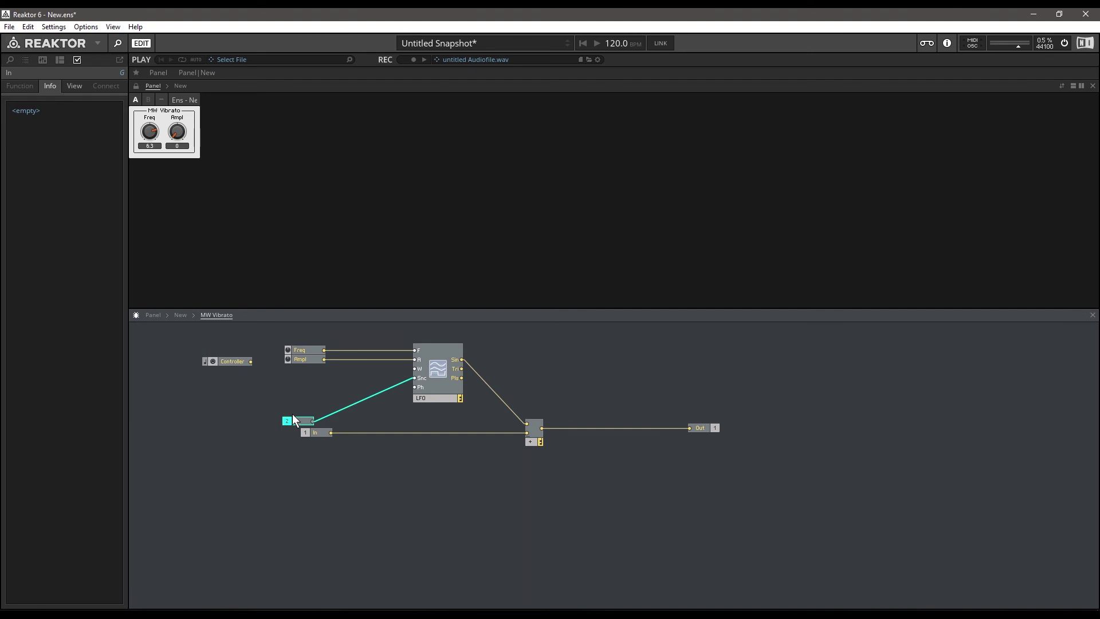
left_click(292, 414)
left_click_drag(299, 420, 307, 401)
left_click(267, 419)
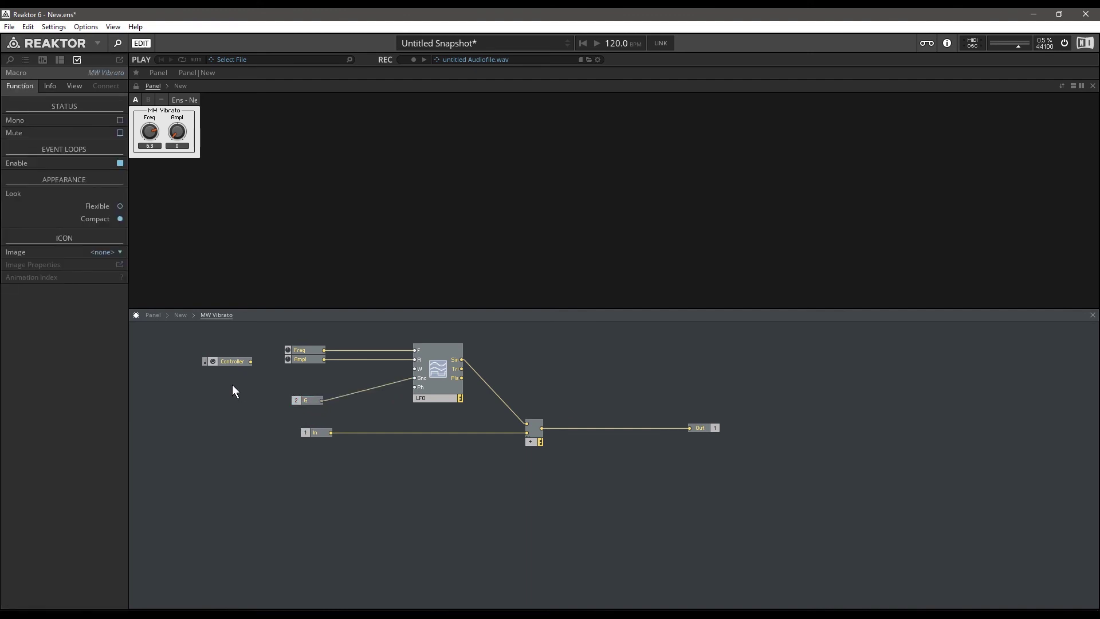
left_click_drag(227, 369, 299, 388)
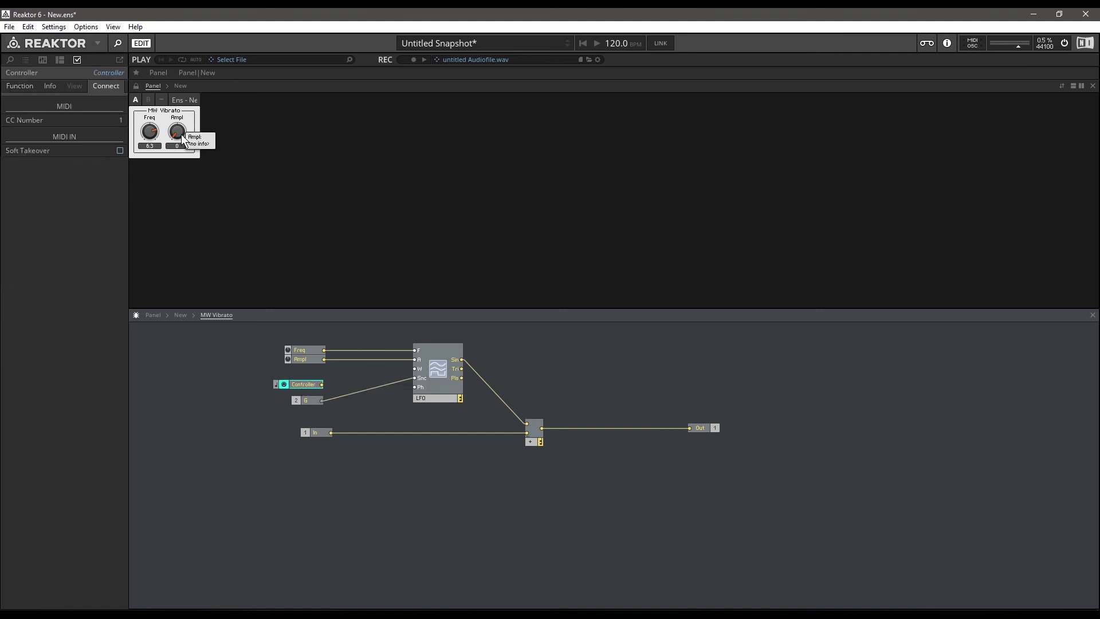
Step: Insert a Multiply module that combines Ampl and Controller and feeds the LFO's A input, and align the Controller under Ampl
left_click(180, 135)
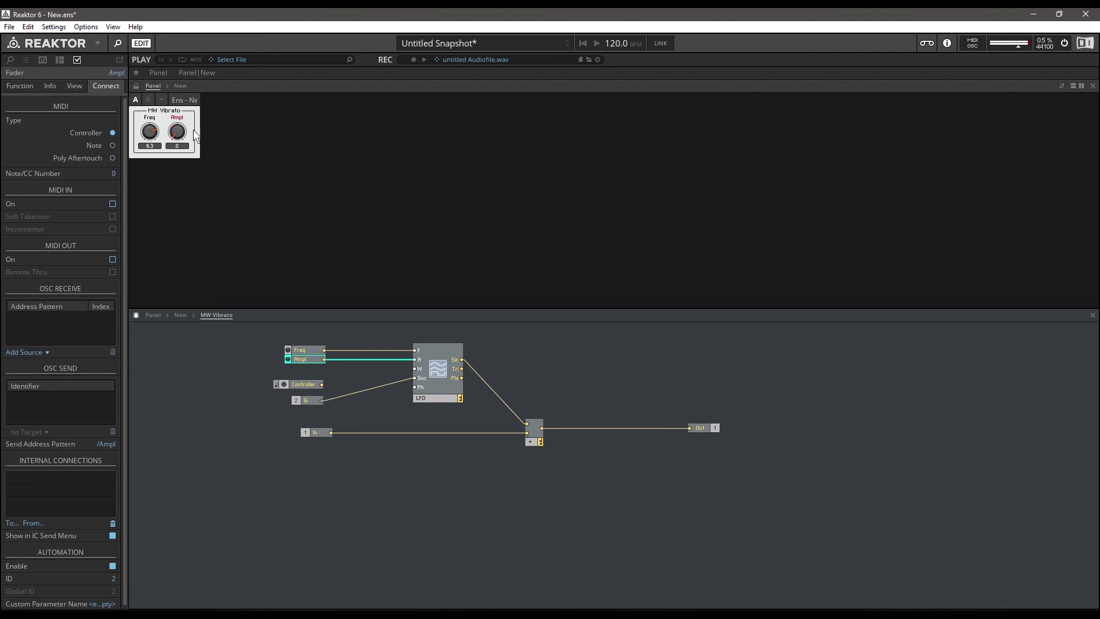
right_click(330, 377)
left_click(338, 391)
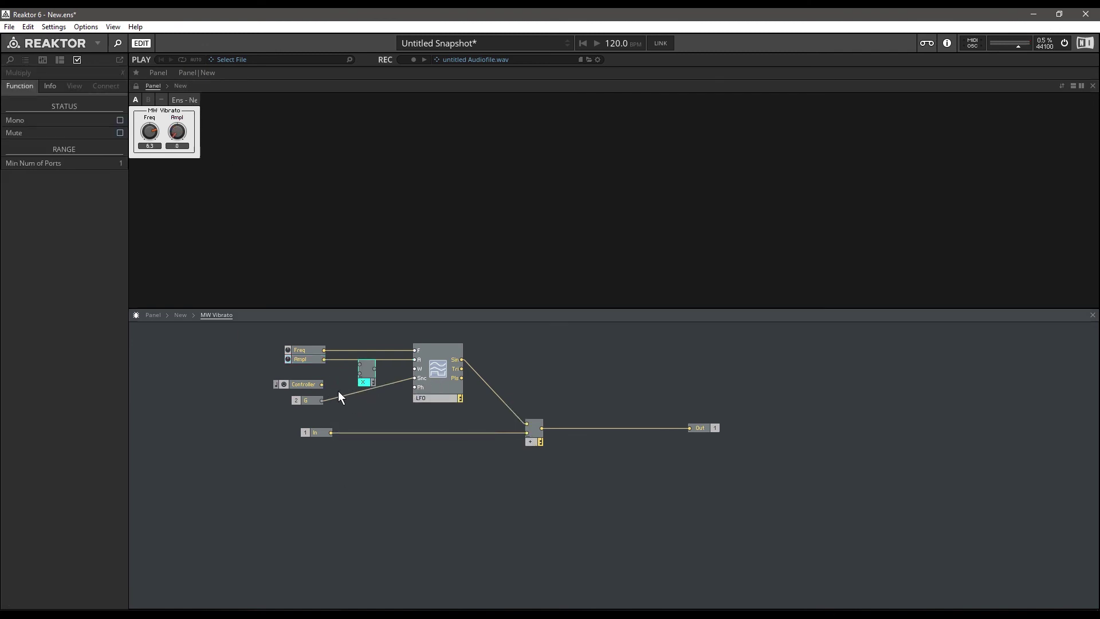
left_click_drag(374, 370, 310, 370)
left_click(279, 413)
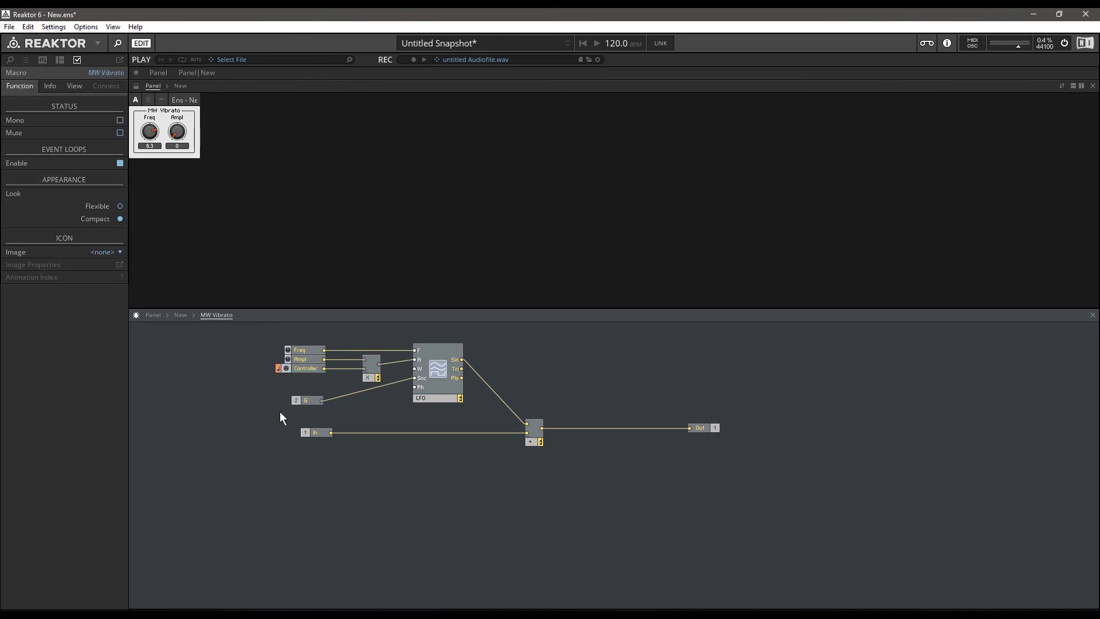